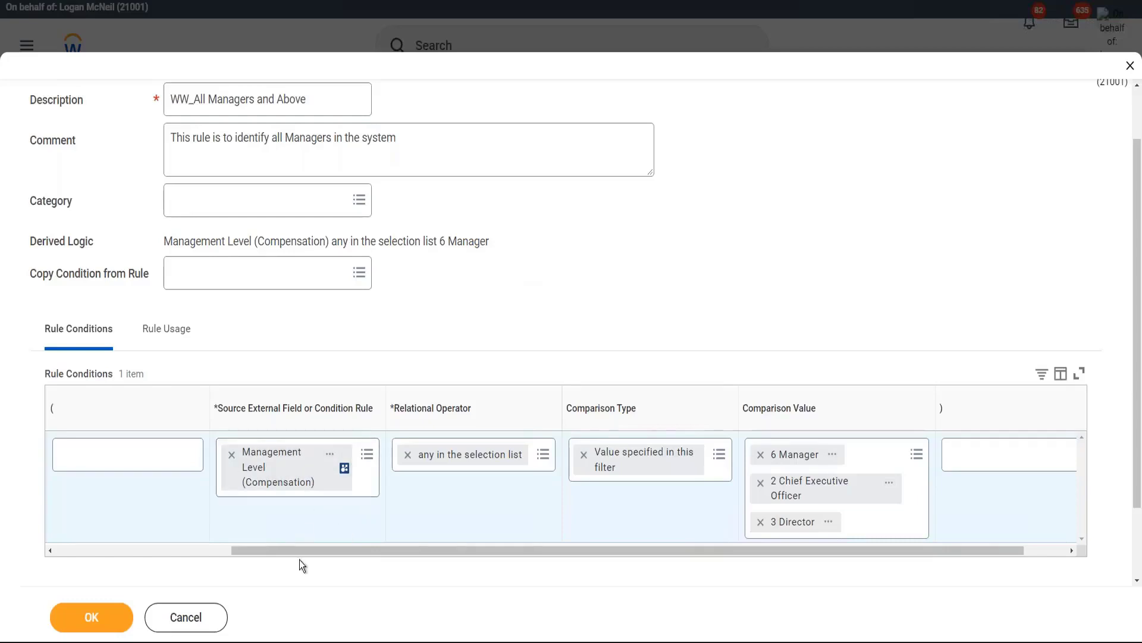
Step: Add a second condition row to the rule, then discard it, keeping only Management Level
scroll(181, 558, "left", 1)
scroll(180, 558, "left", 5)
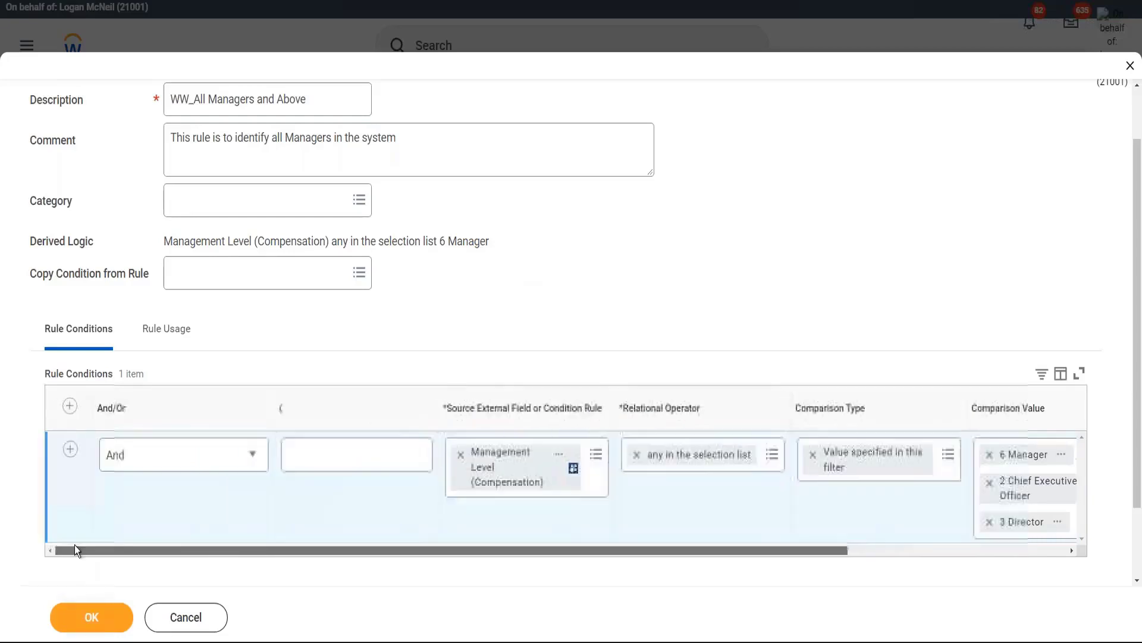
left_click(69, 455)
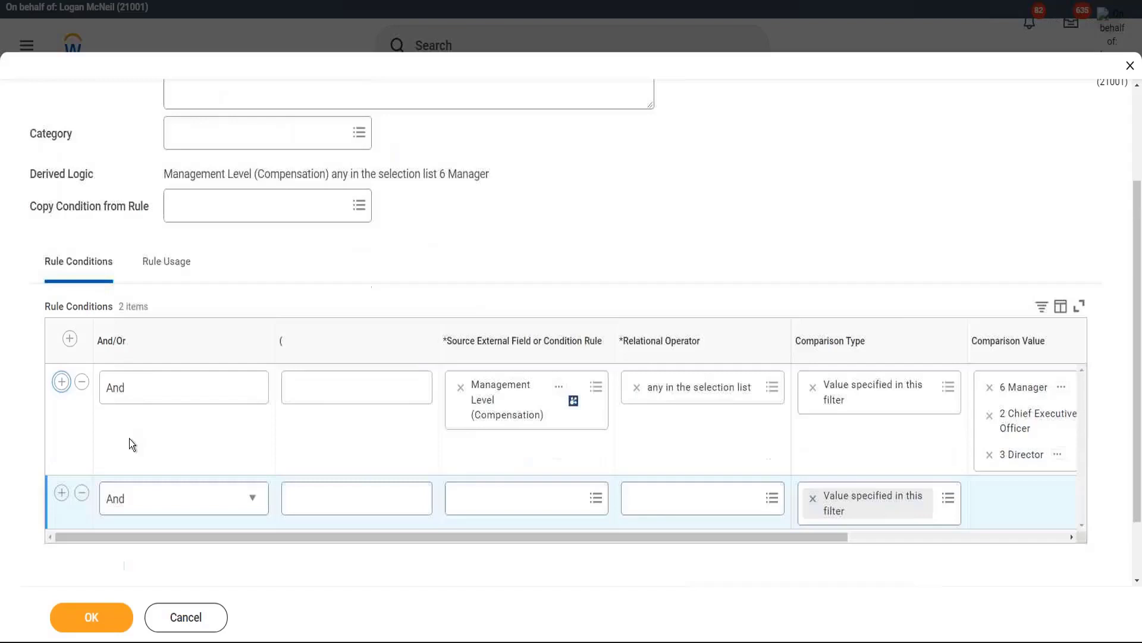
left_click(501, 503)
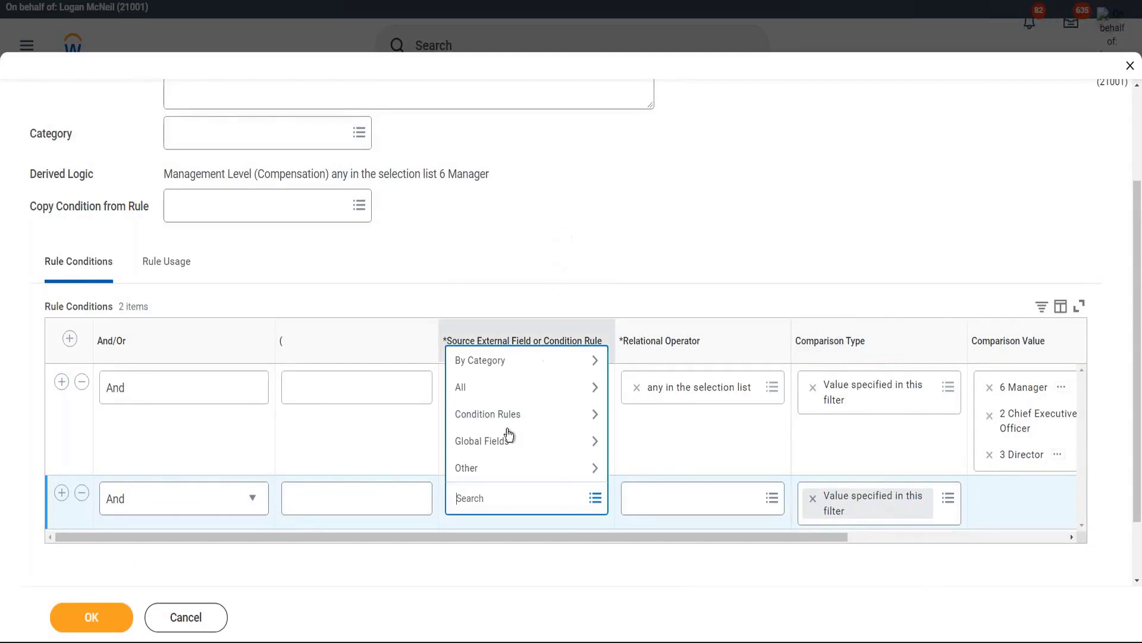
left_click(504, 227)
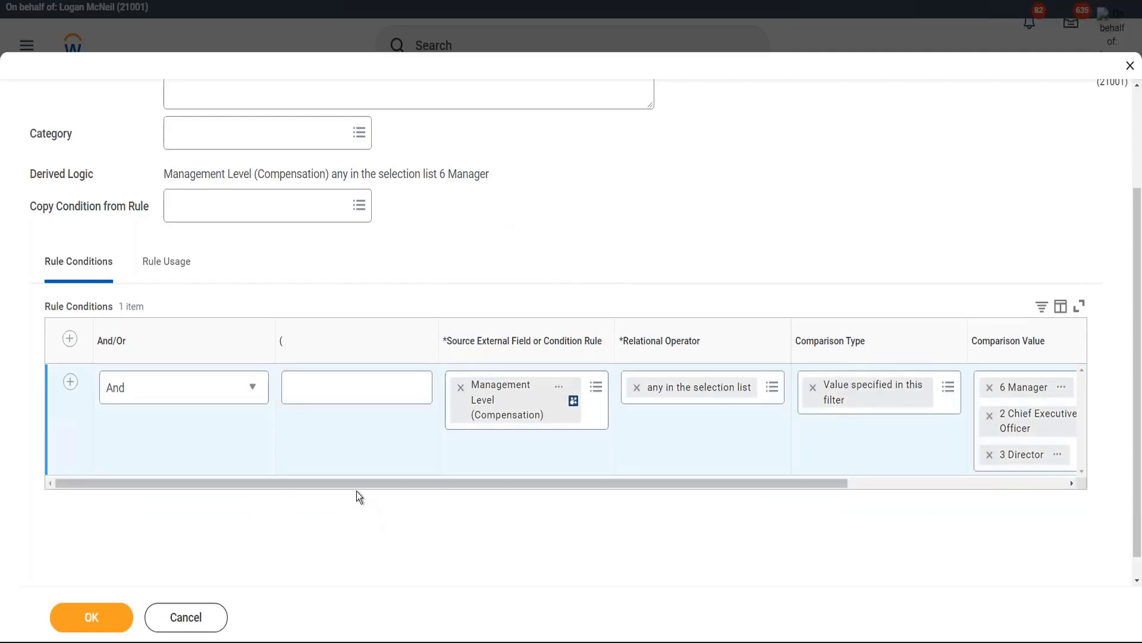
Step: Set the remaining condition row's And/Or connector to 'select one'
left_click_drag(417, 481, 472, 480)
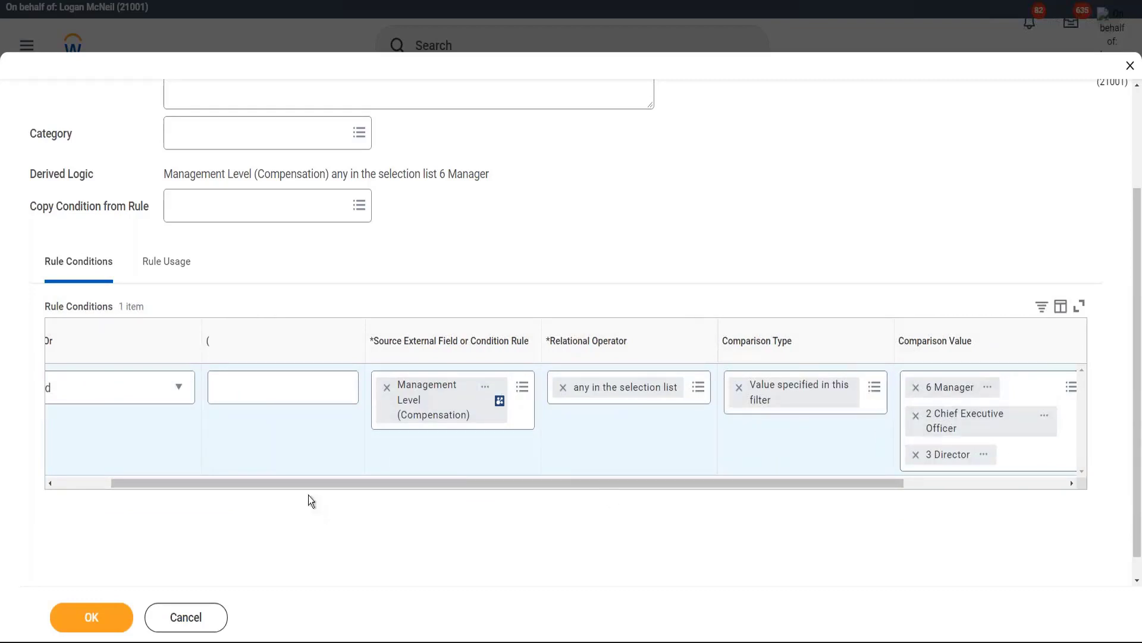
left_click_drag(268, 481, 154, 466)
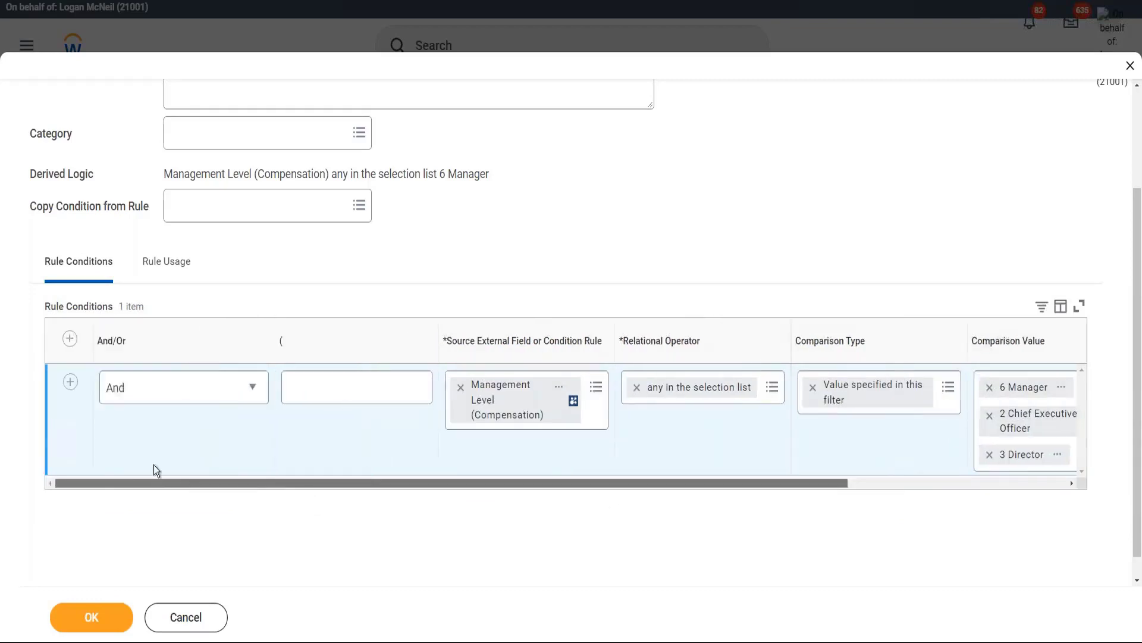
left_click(156, 391)
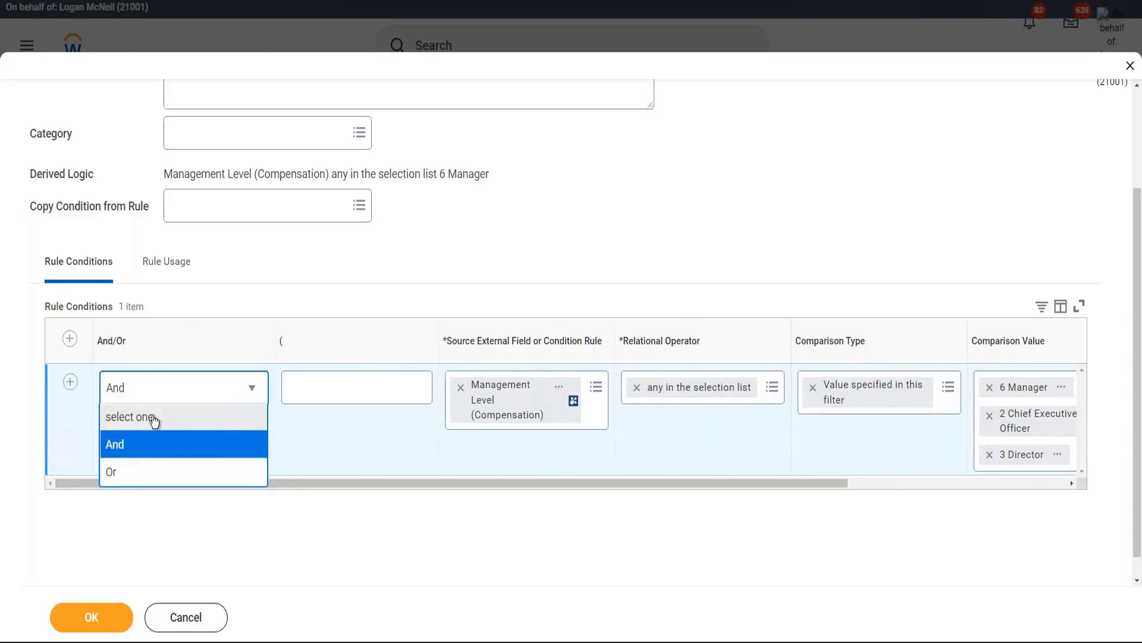
left_click(153, 418)
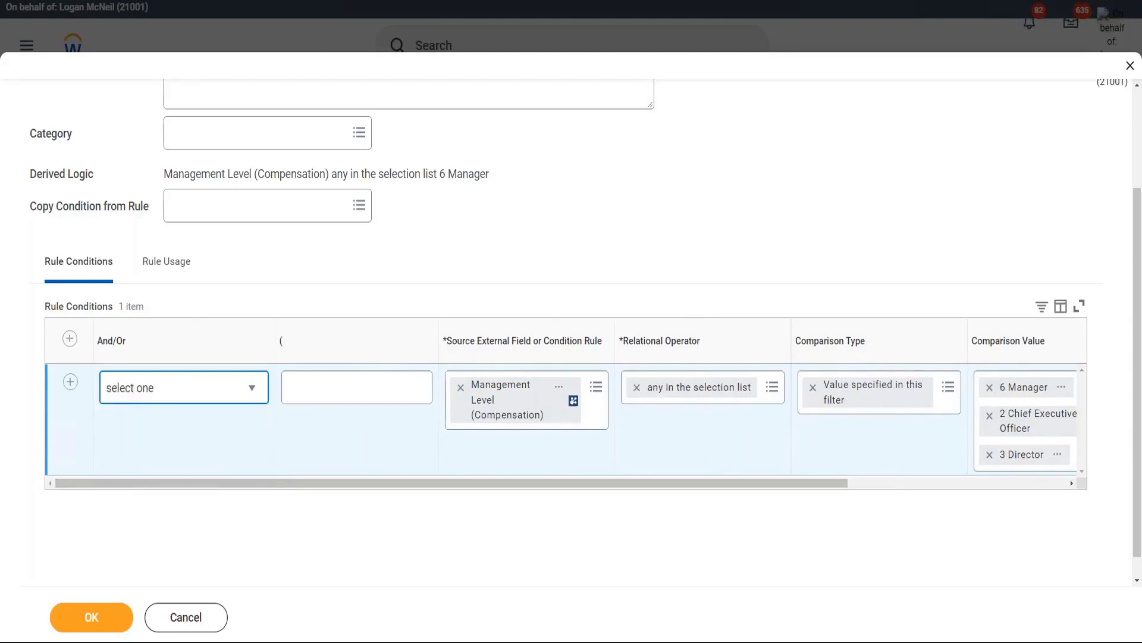
left_click(288, 250)
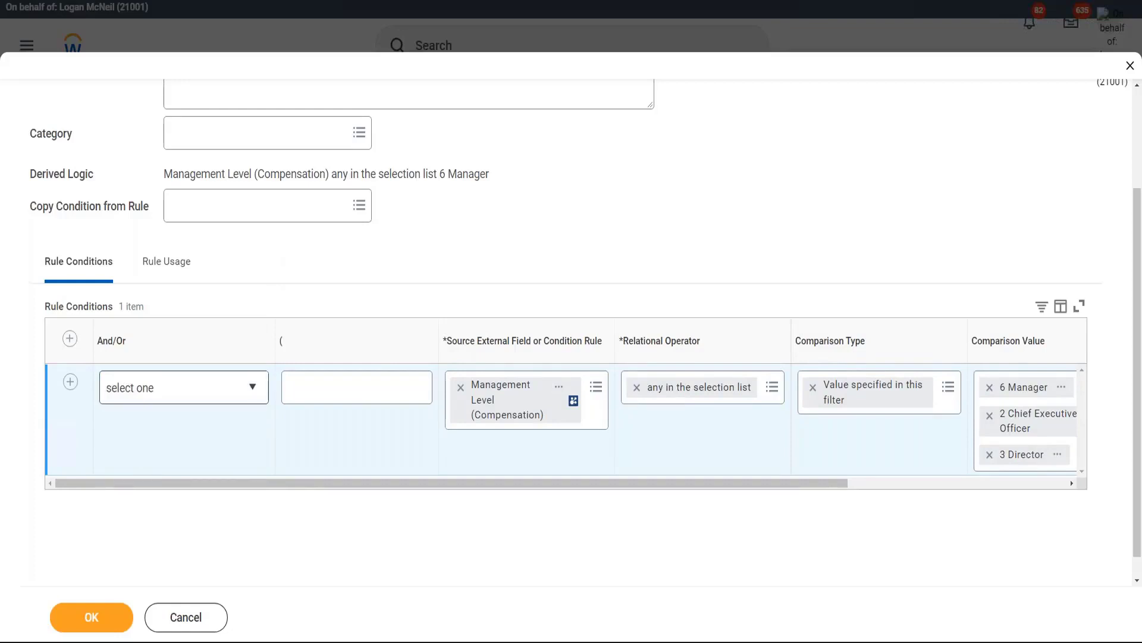
left_click(174, 398)
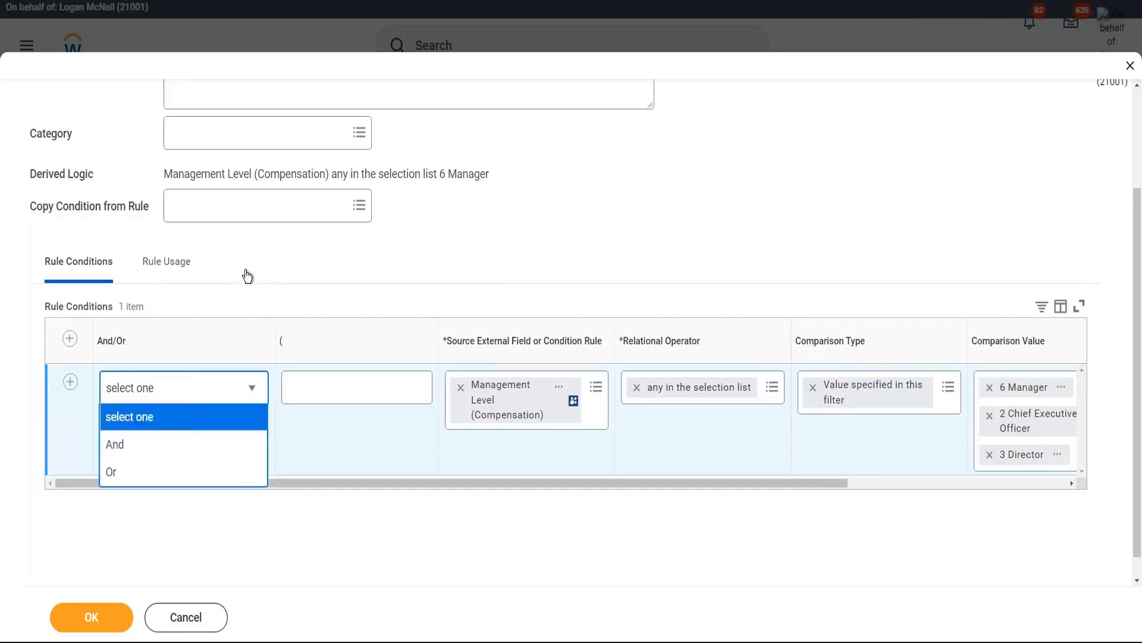
left_click(261, 257)
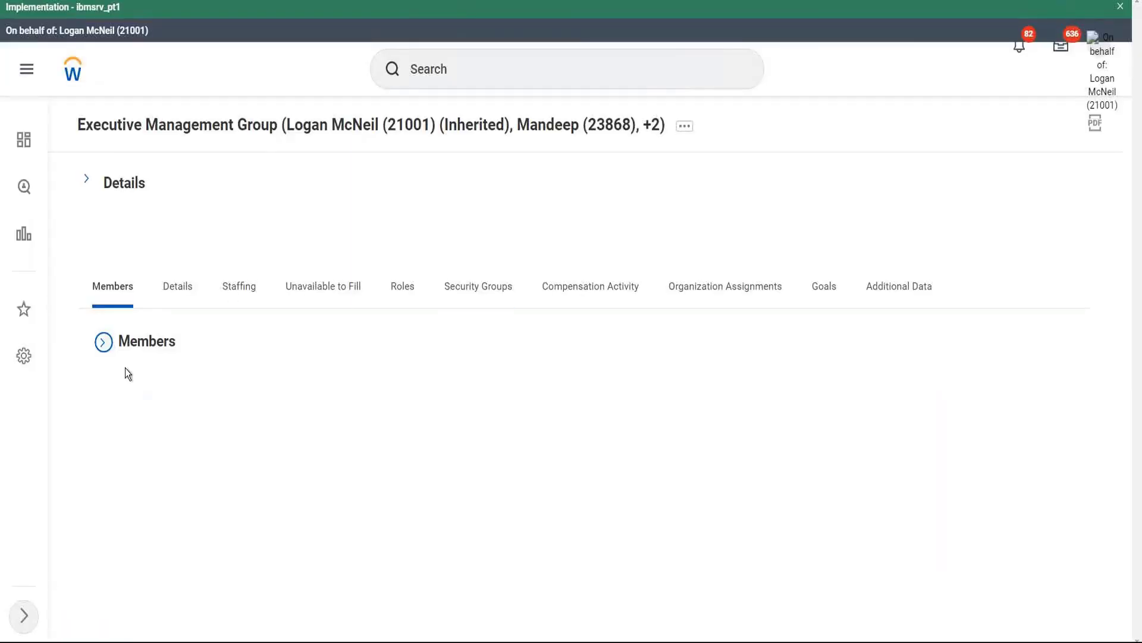
Step: Expand the Executive Management Group members and open the Chief Operating Officer's worker profile
left_click(103, 344)
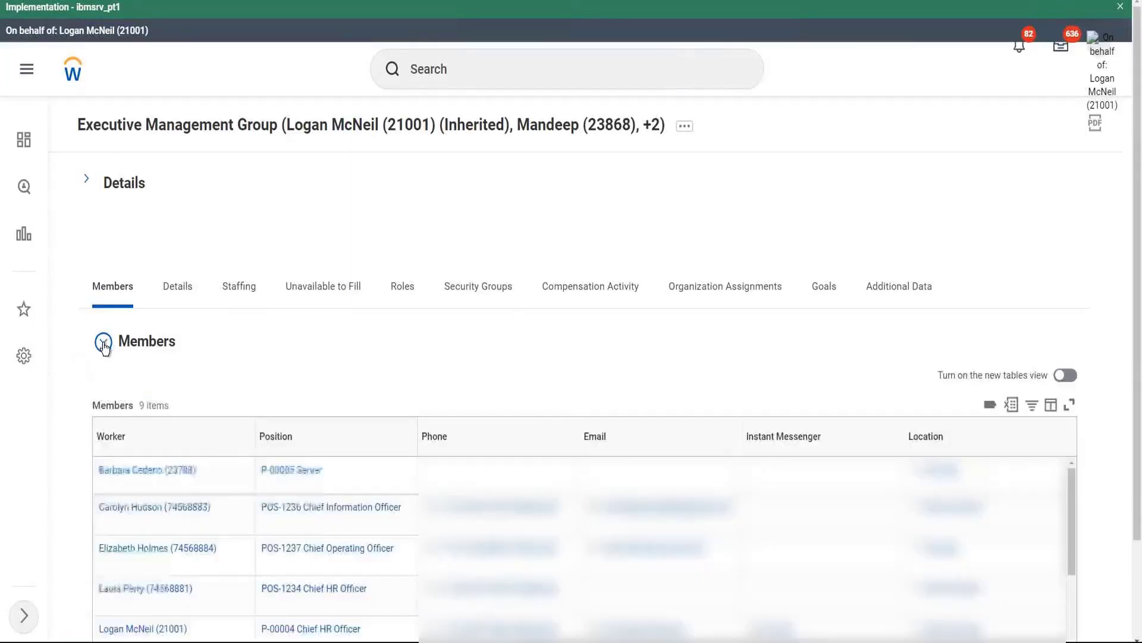
scroll(330, 400, "down", 2)
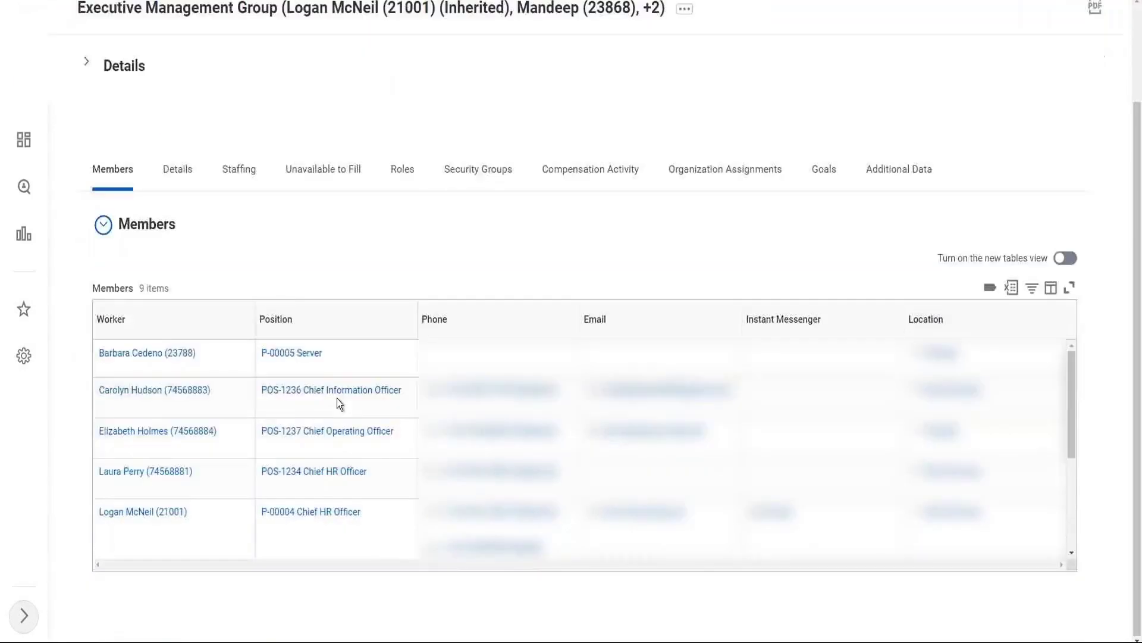
scroll(272, 440, "down", 1)
scroll(238, 452, "down", 2)
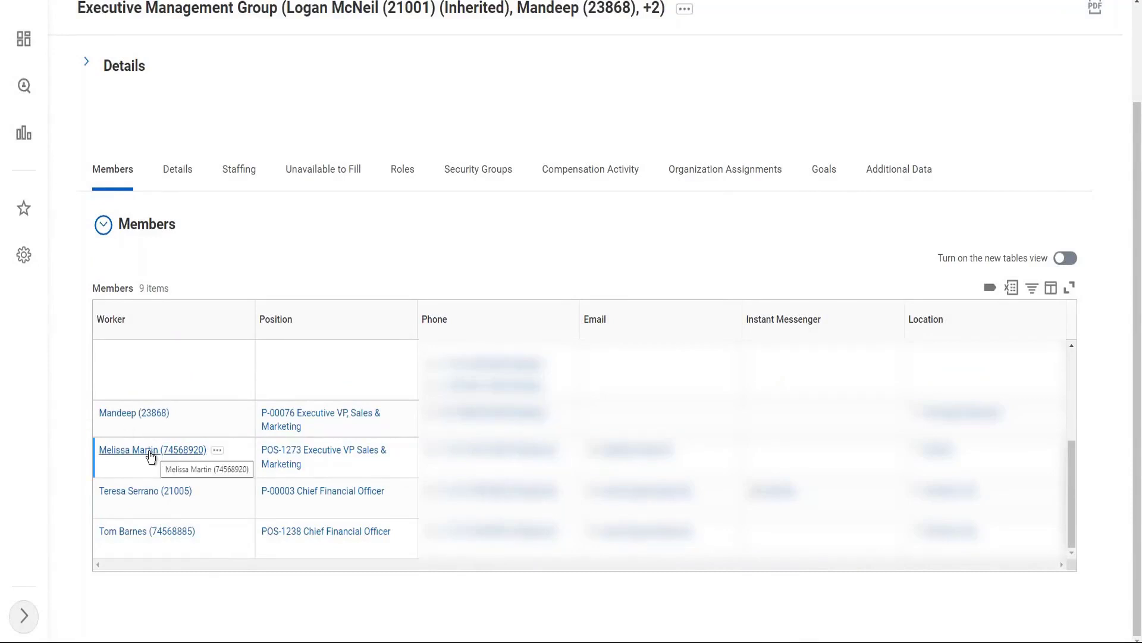
scroll(237, 457, "up", 3)
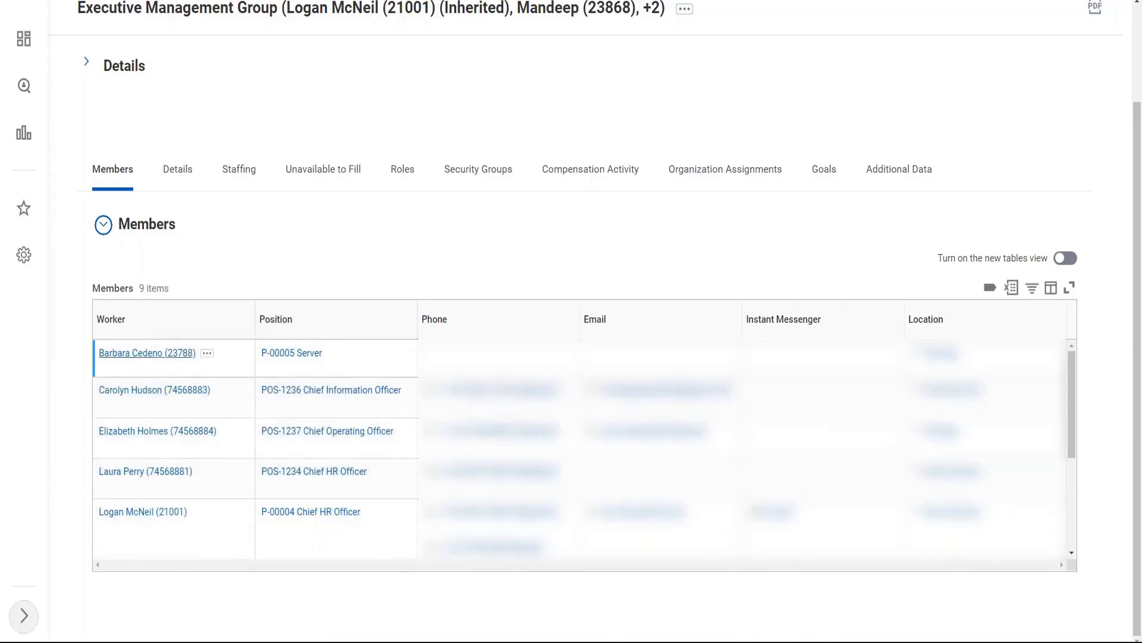
left_click(129, 440)
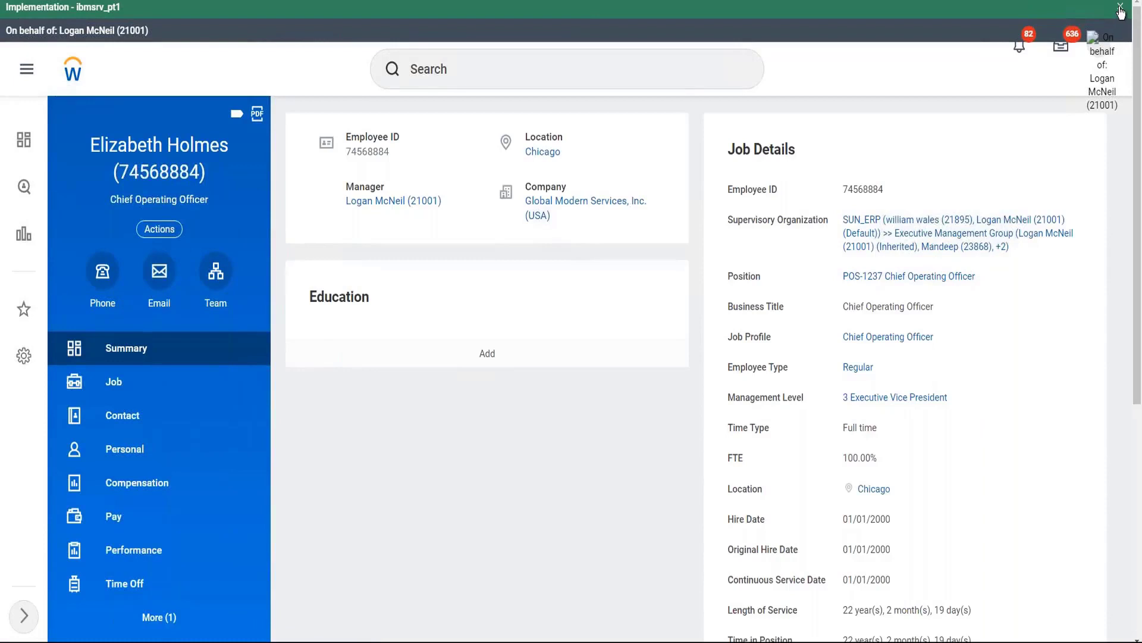
Step: Copy the Management Level text '3 Executive Vice President' from the worker profile
scroll(559, 182, "down", 1)
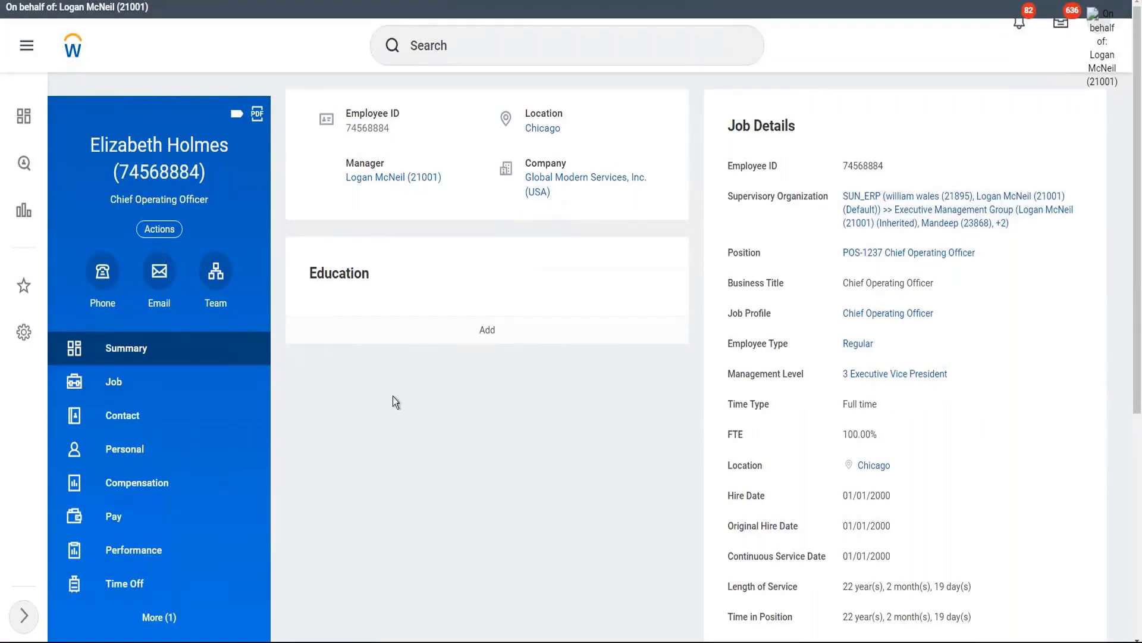
mouse_move(946, 376)
left_click_drag(730, 374, 809, 374)
left_click(782, 376)
right_click(875, 382)
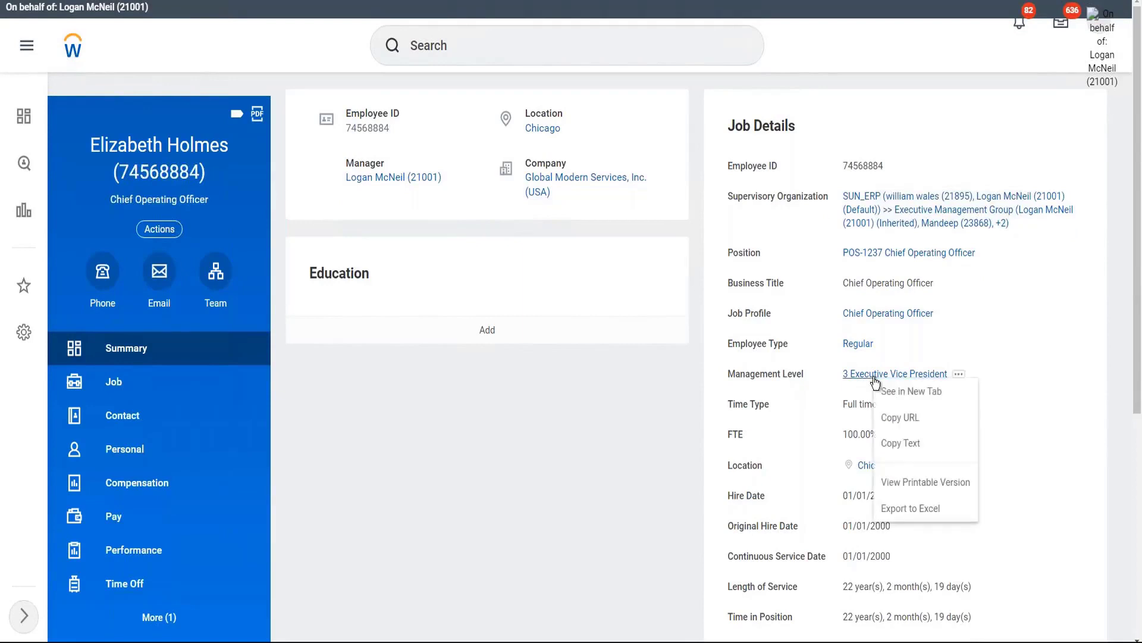
left_click(897, 442)
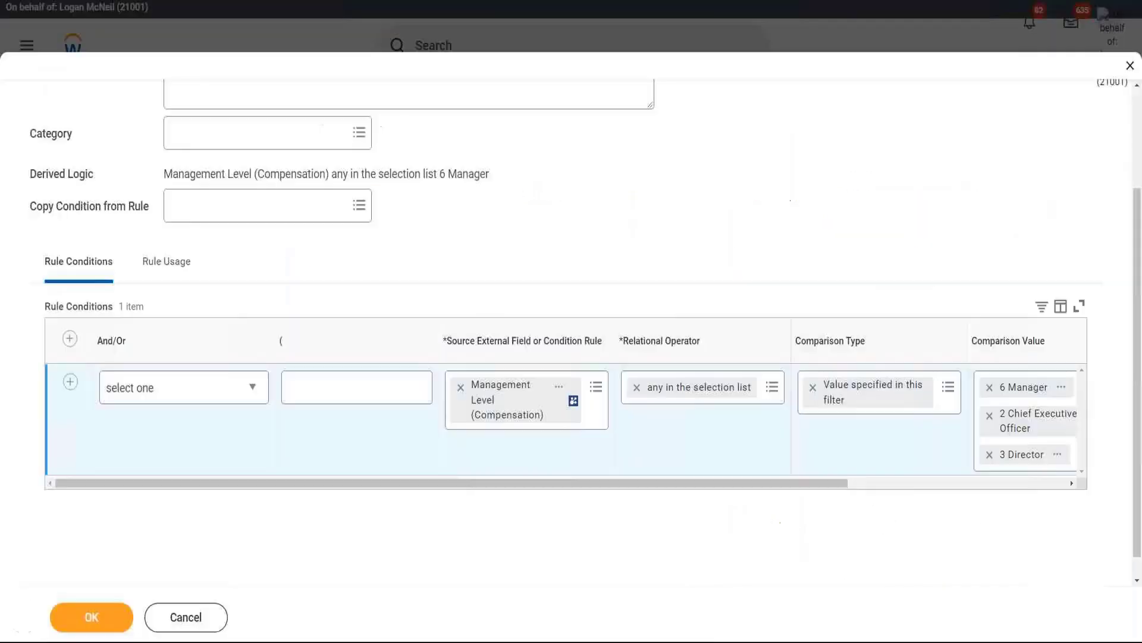
Step: Remove the 6 Manager, 2 Chief Executive Officer and 3 Director values from the condition
left_click_drag(812, 484, 979, 485)
left_click(803, 387)
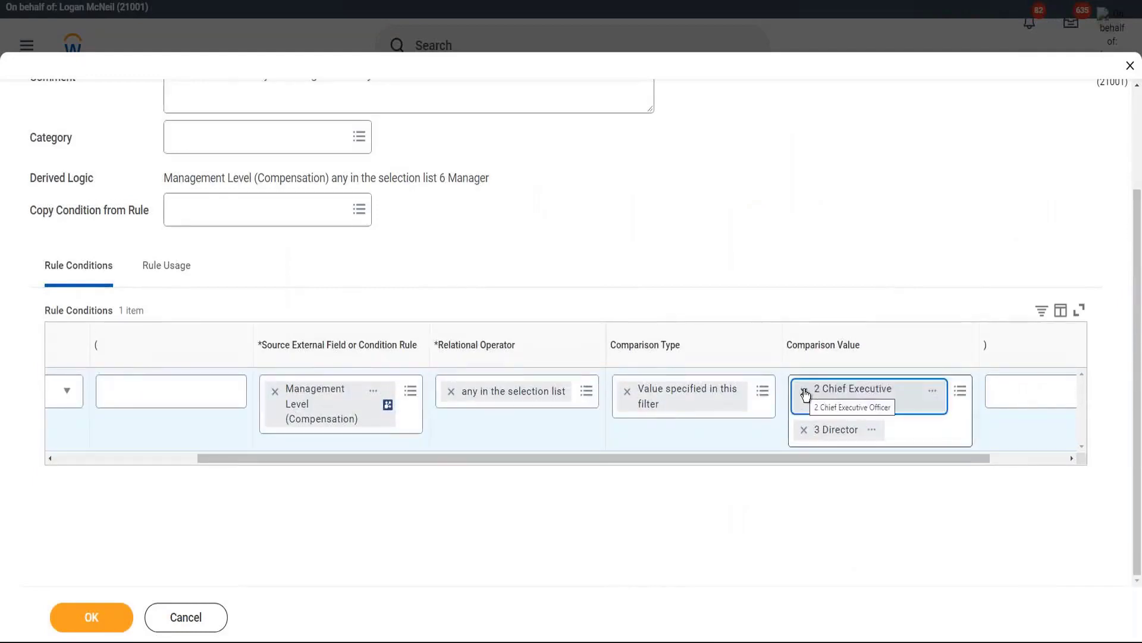
left_click(804, 390)
left_click(804, 404)
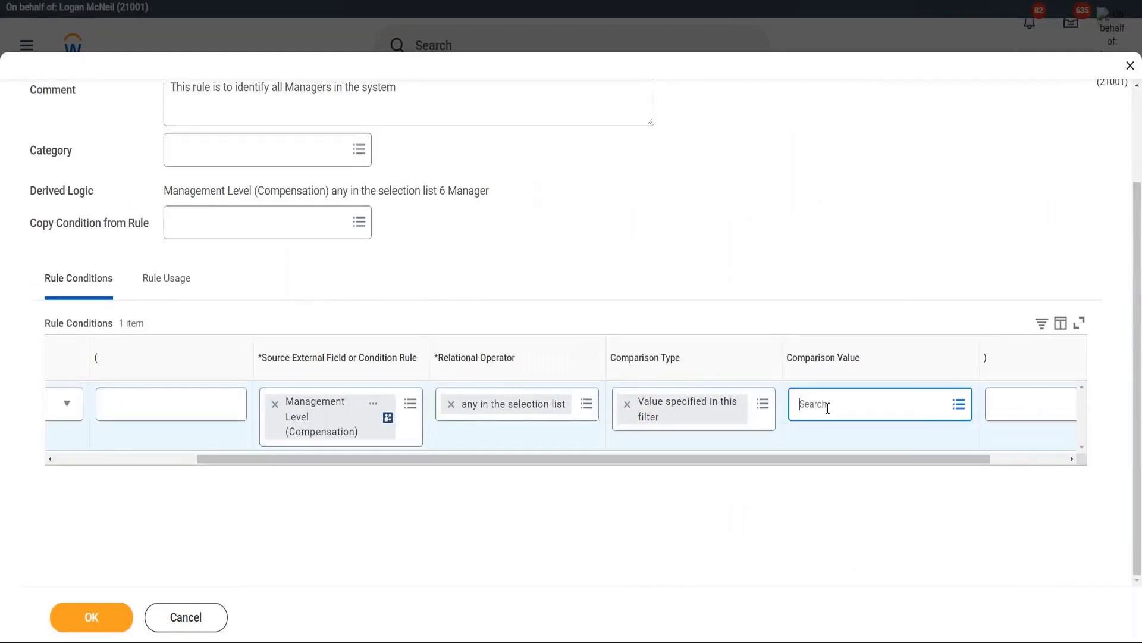
Step: Add both 3 Executive Vice President levels via the pasted search and save the rule
left_click(827, 408)
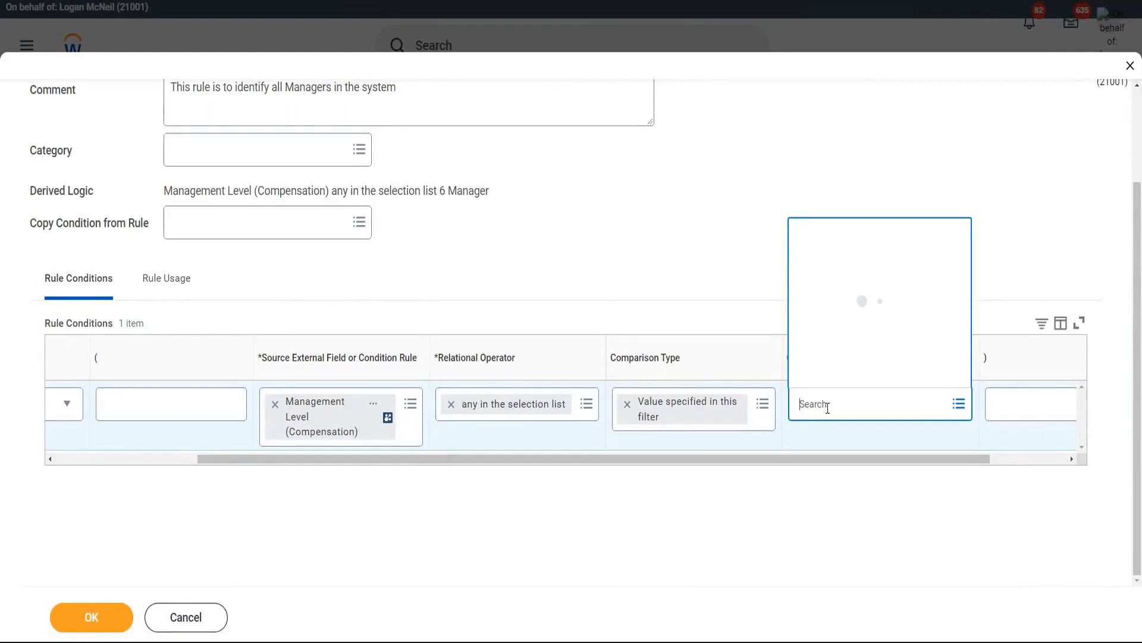
key("ctrl+v")
key("Return")
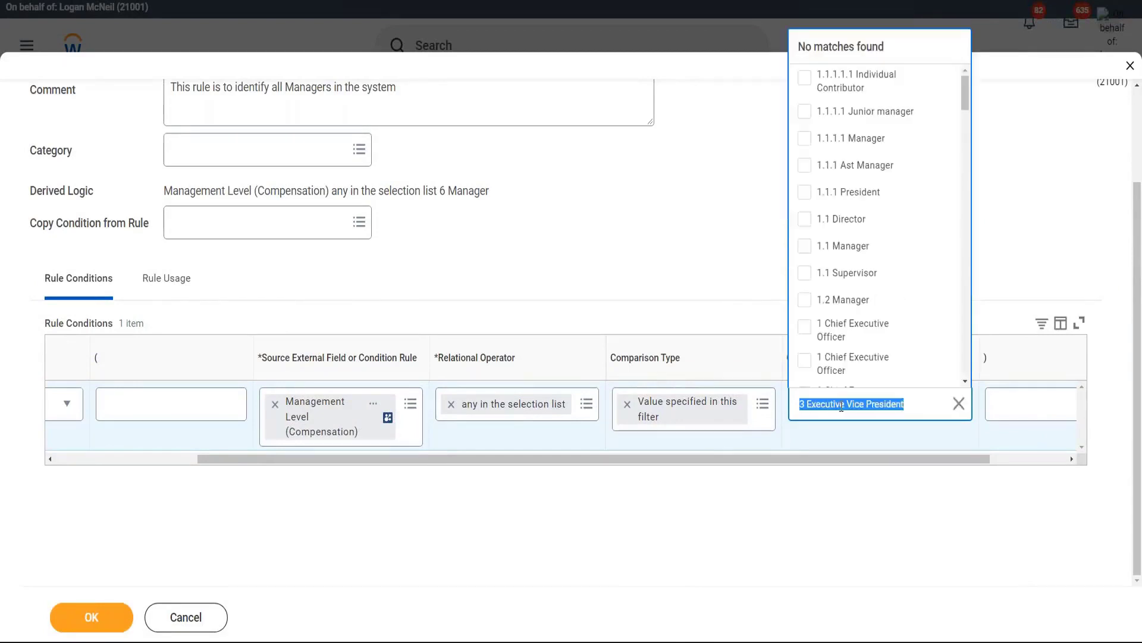
left_click_drag(966, 85, 981, 198)
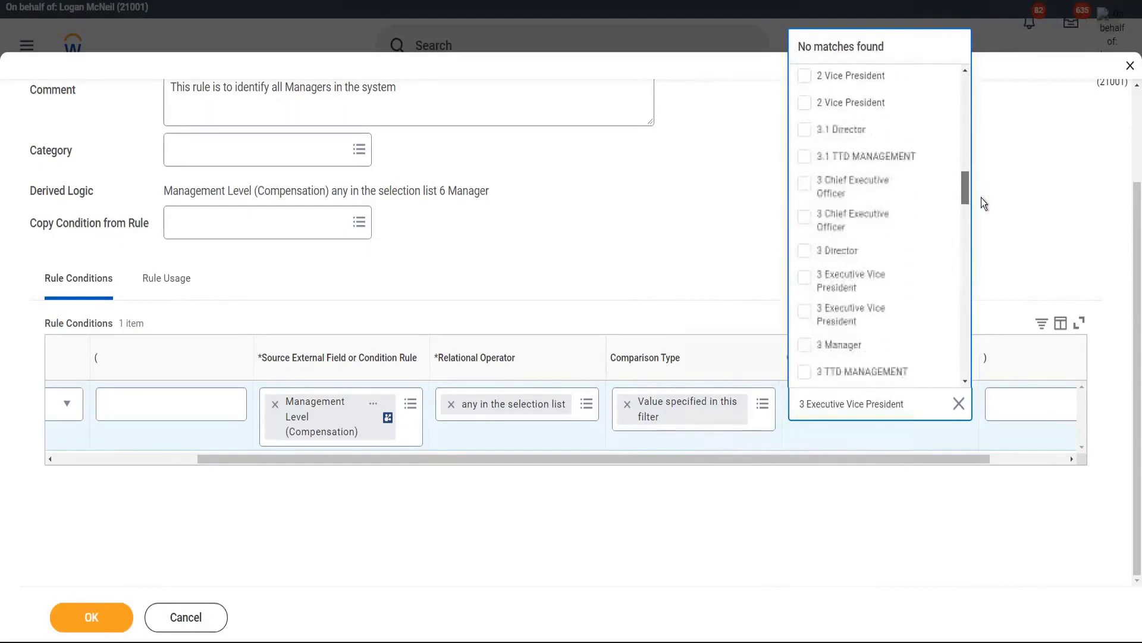
left_click(808, 317)
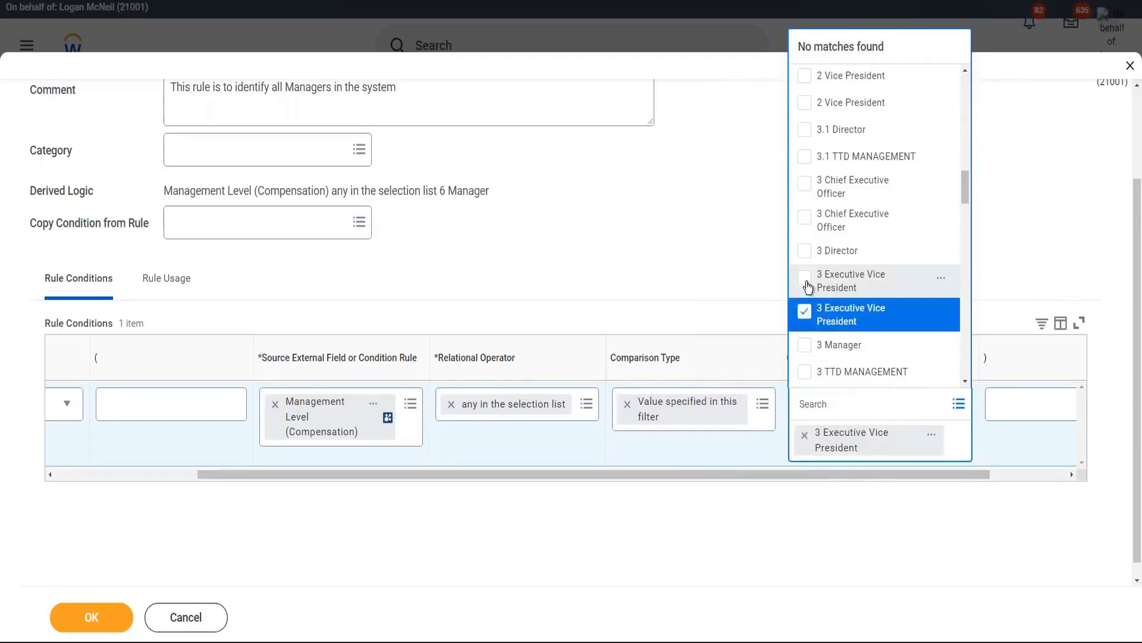
left_click(808, 287)
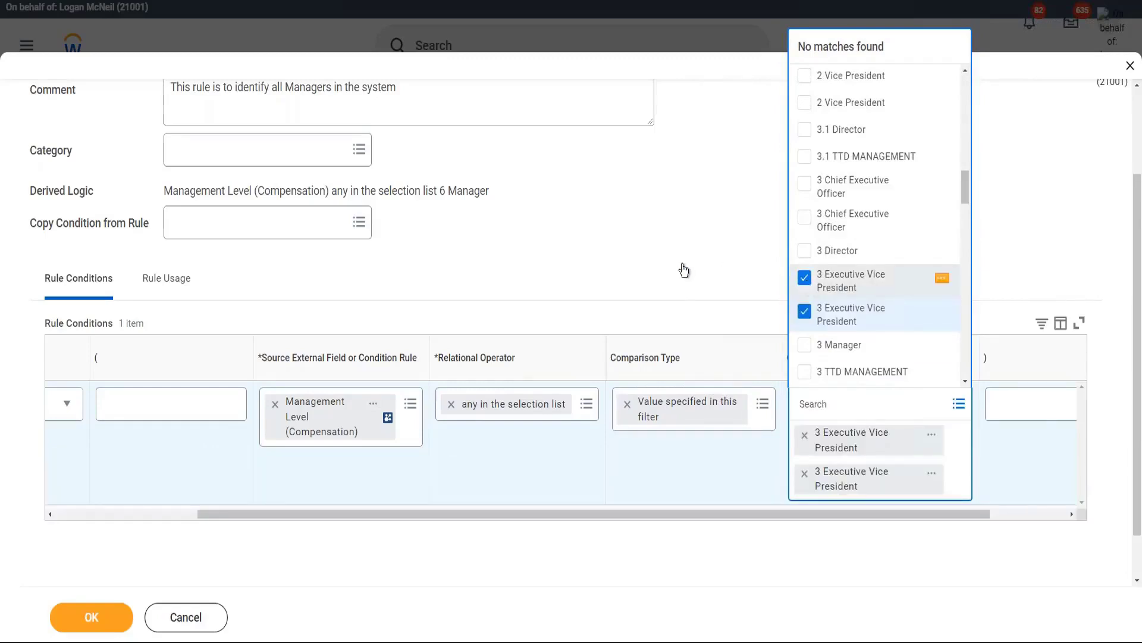
left_click(641, 256)
left_click(90, 618)
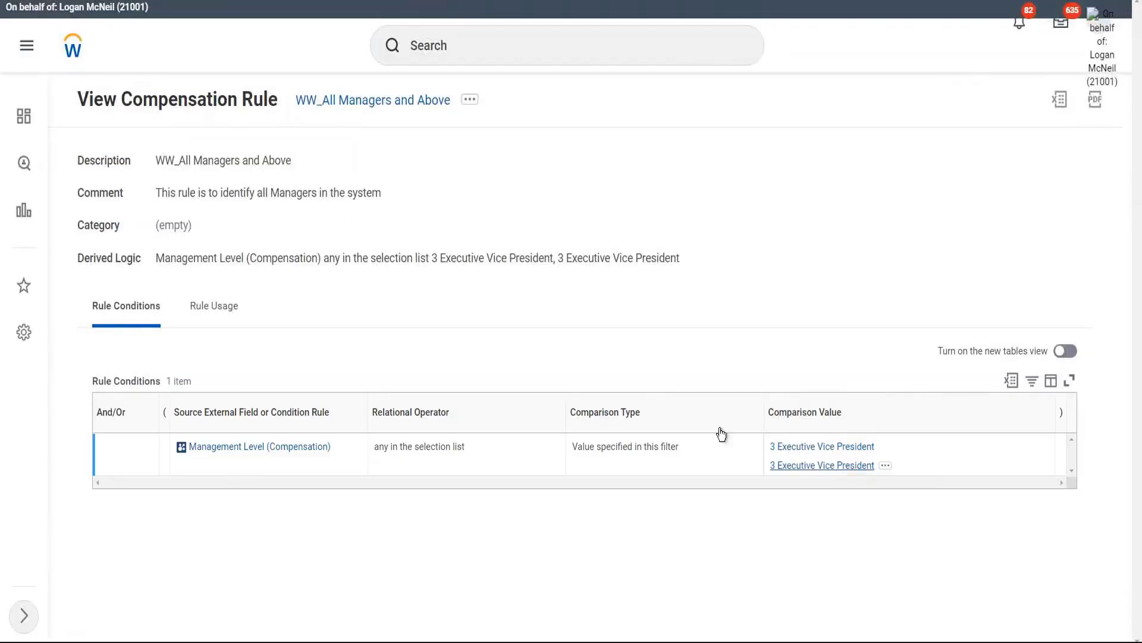
Step: View all workers eligible under WW_All Managers and Above and check the COO's Management Level
left_click(470, 101)
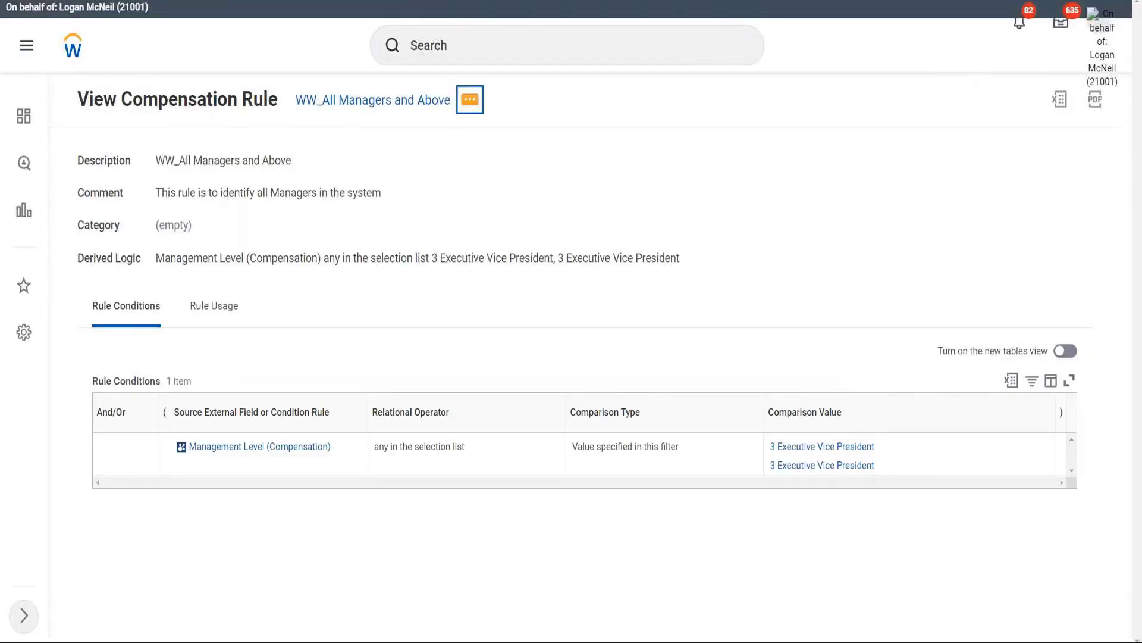
mouse_move(540, 226)
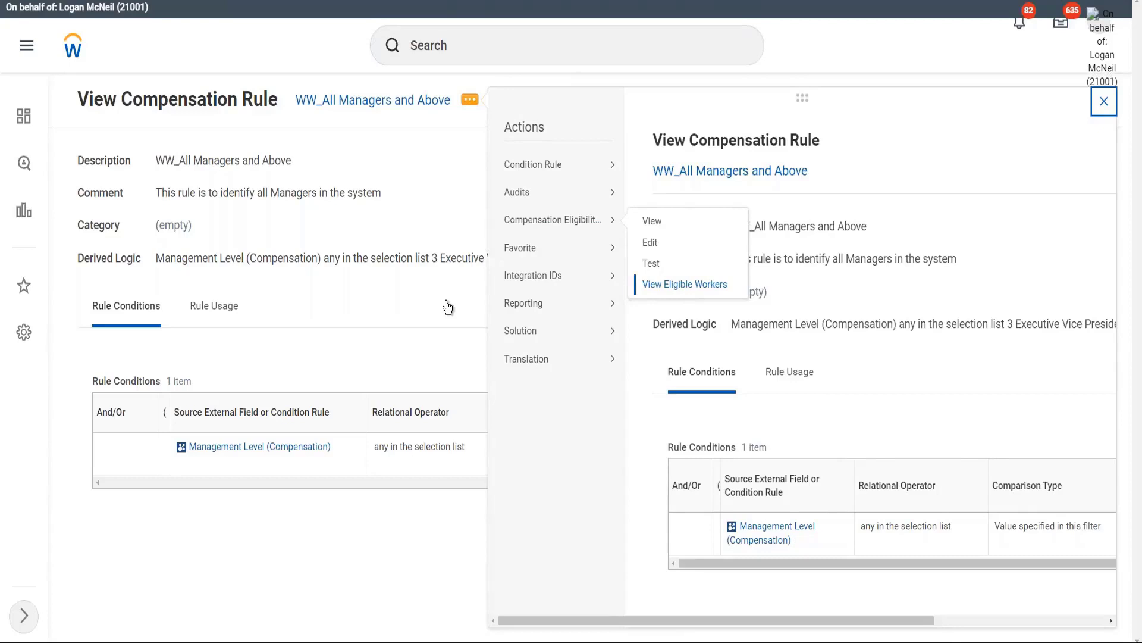
left_click(423, 298)
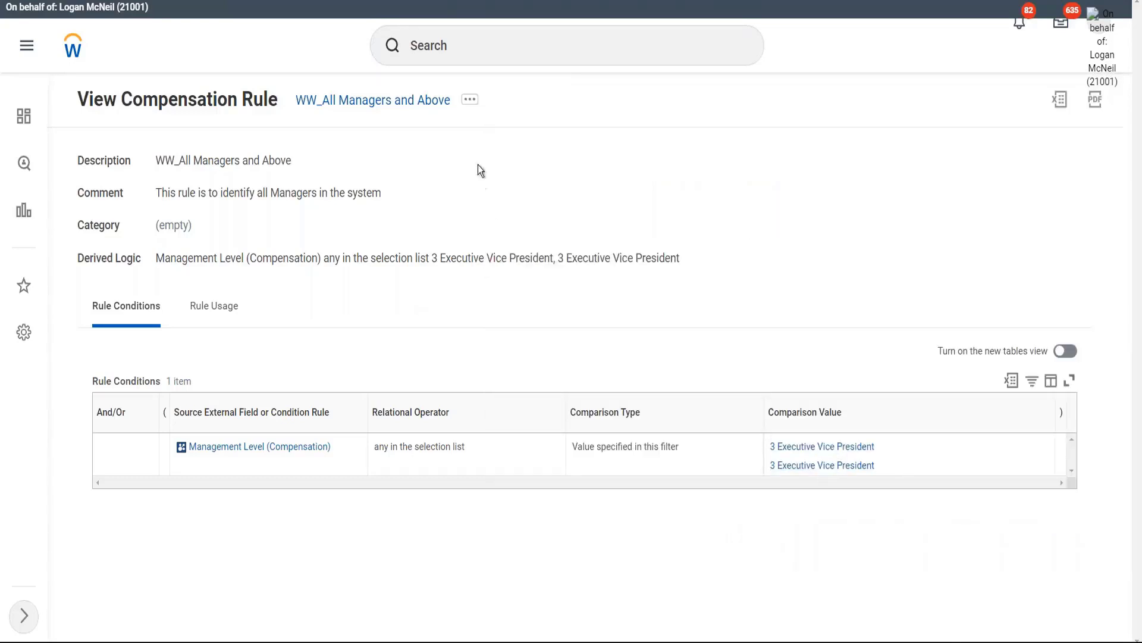
left_click(469, 110)
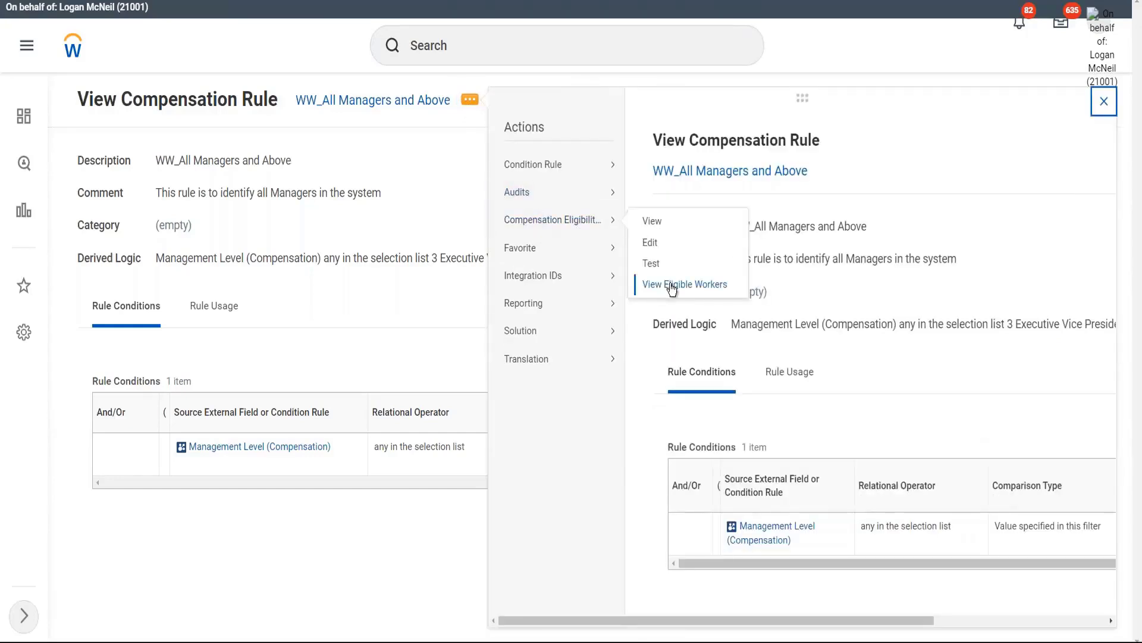
left_click(679, 287)
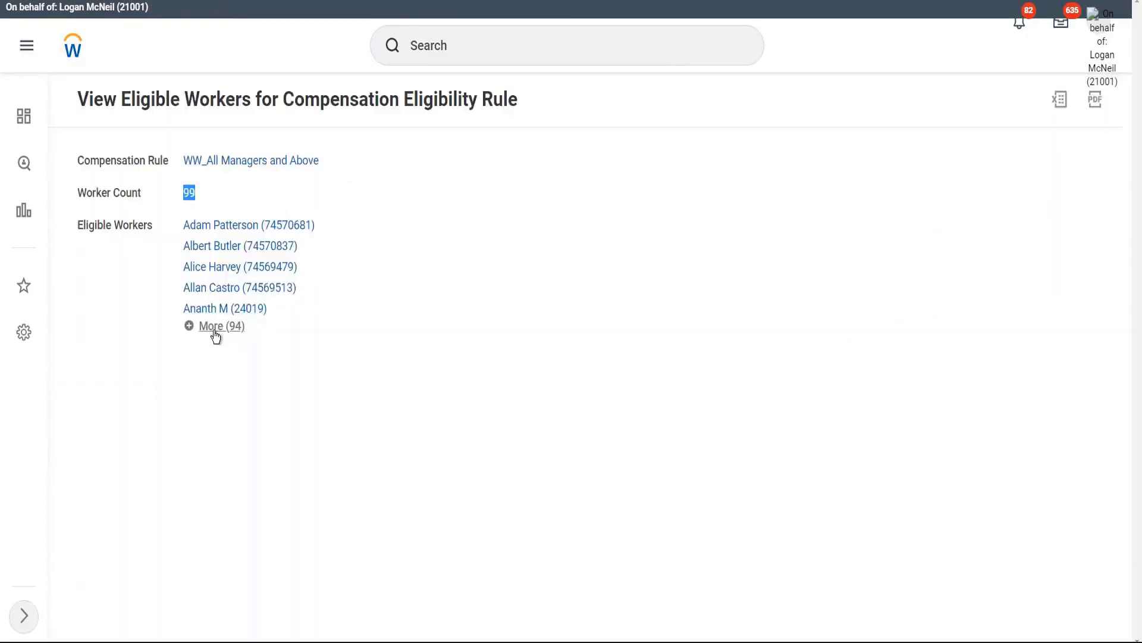
left_click(213, 332)
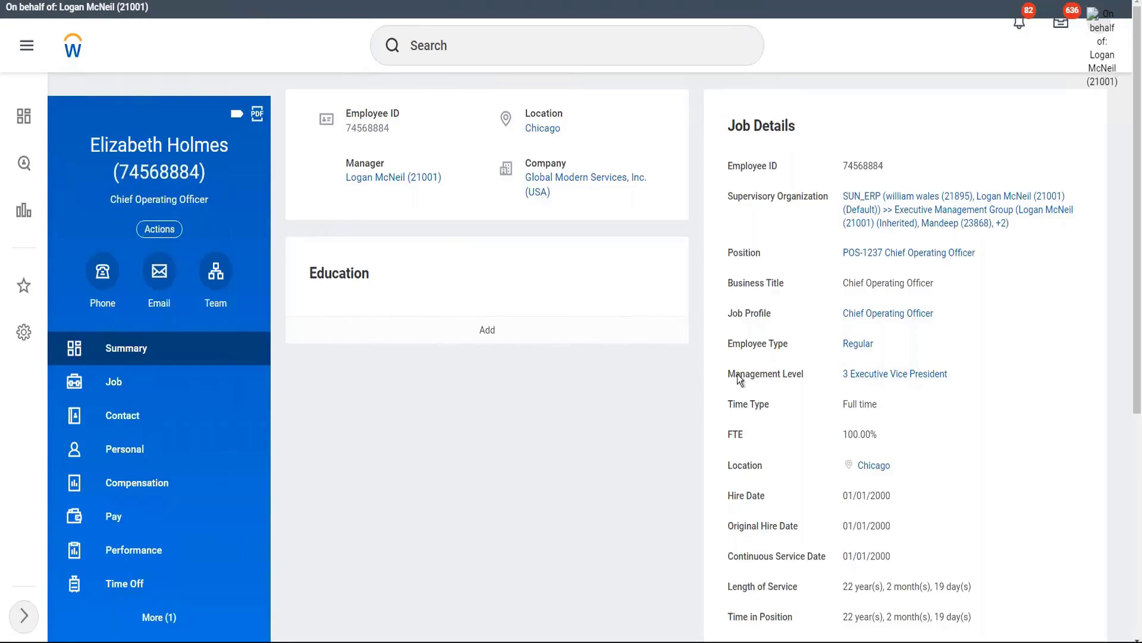
left_click_drag(727, 377, 810, 384)
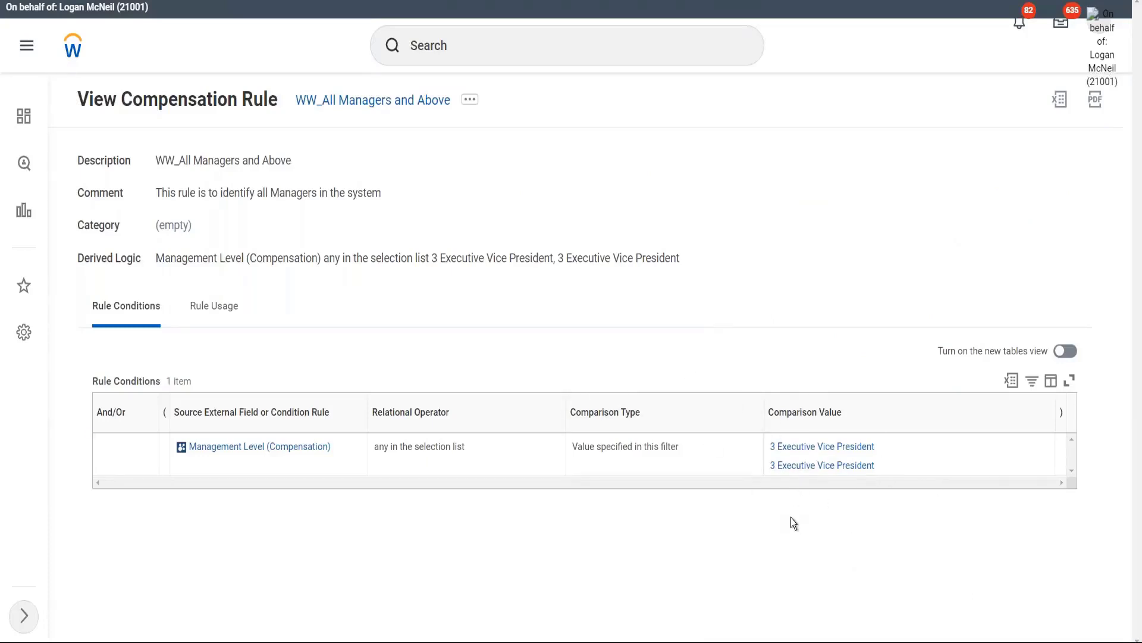
Step: Change the rule description from 'Managers and Above' to 'Executive Vice Presidents'
left_click(471, 101)
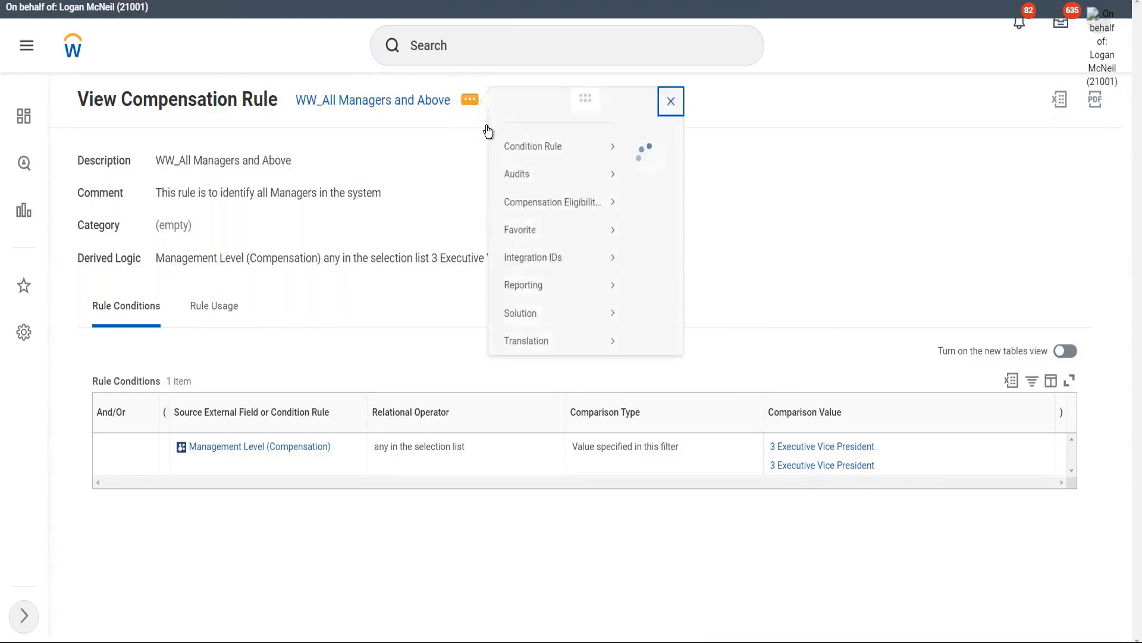
mouse_move(555, 237)
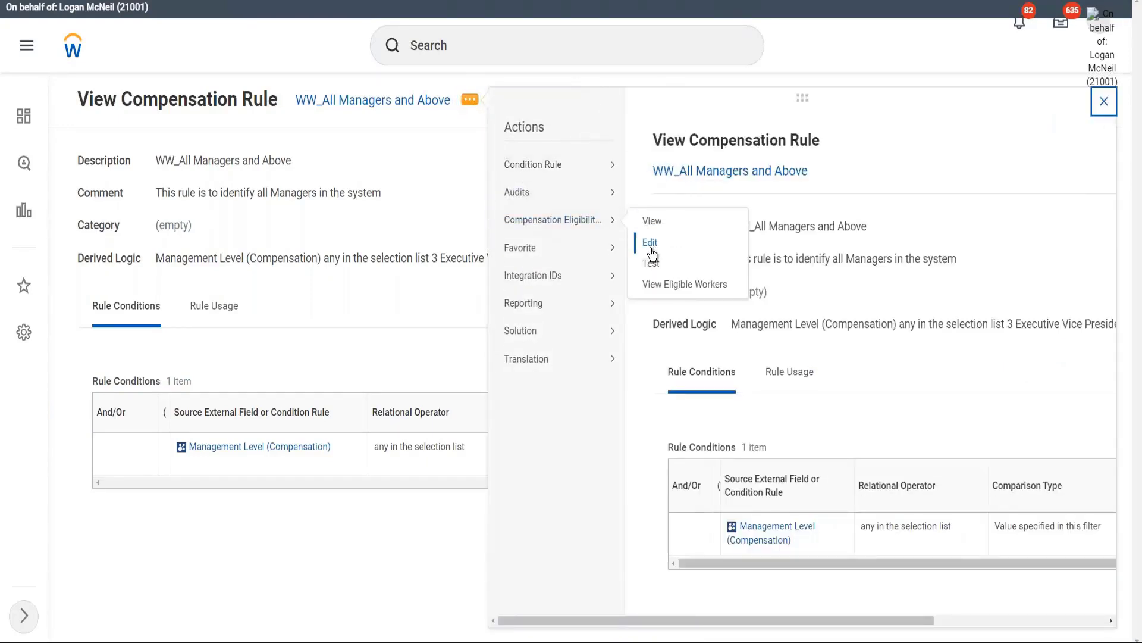
left_click(396, 123)
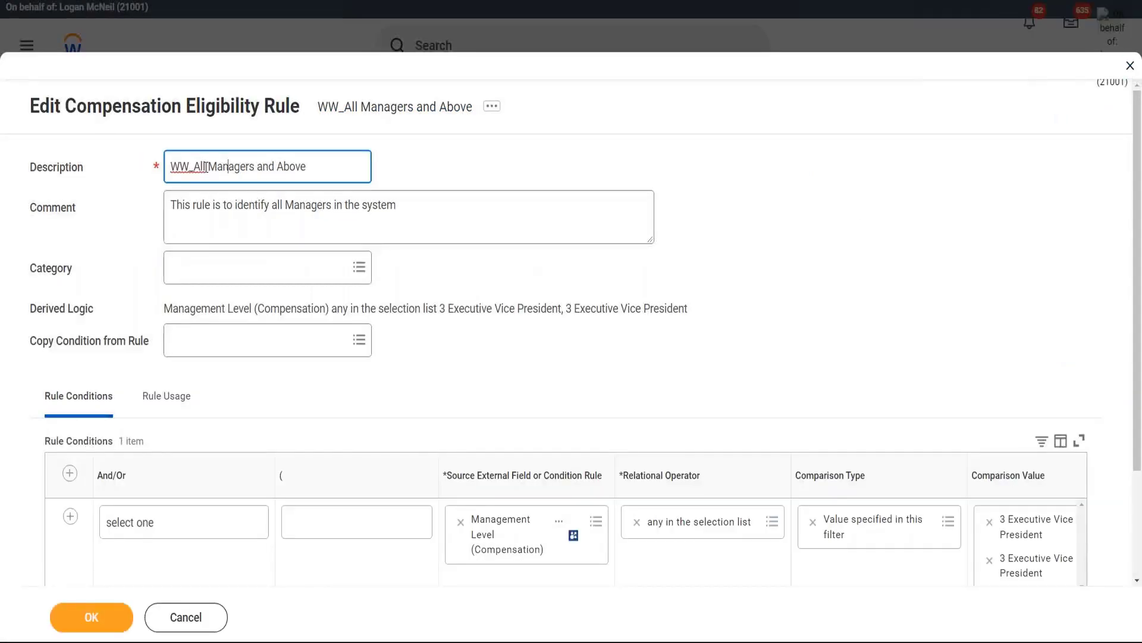
left_click_drag(207, 166, 362, 190)
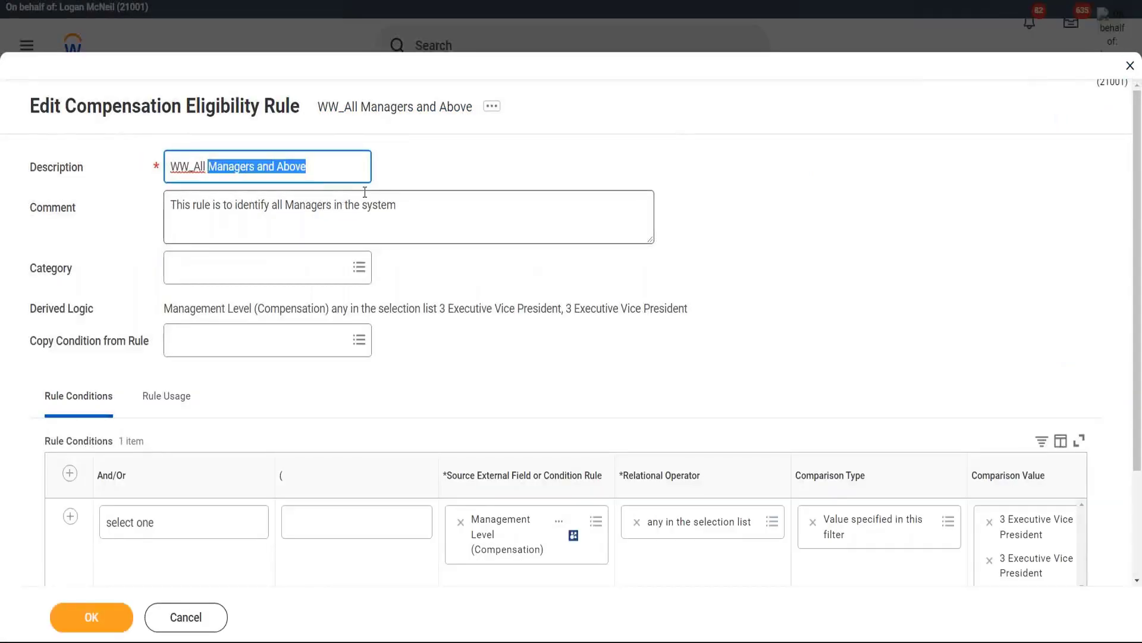
type("Executive V")
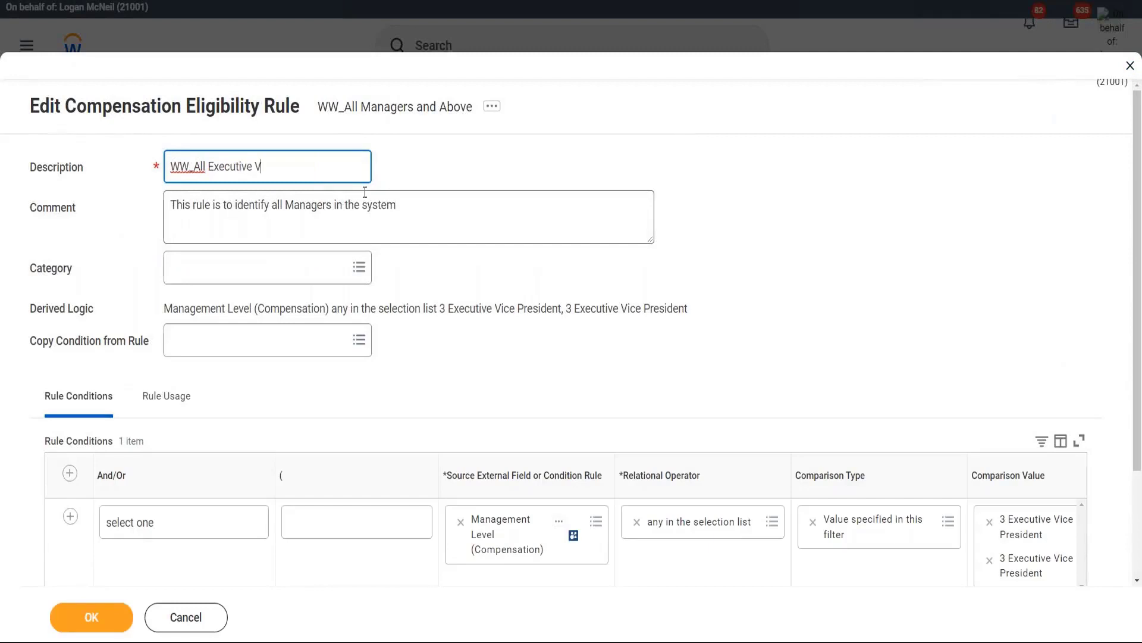
type("ice Presidents")
Step: Replace 'Managers' with 'Executive Vice Presidents' in the rule comment and save
double_click(310, 205)
left_click_drag(207, 166, 334, 168)
key("ctrl+c")
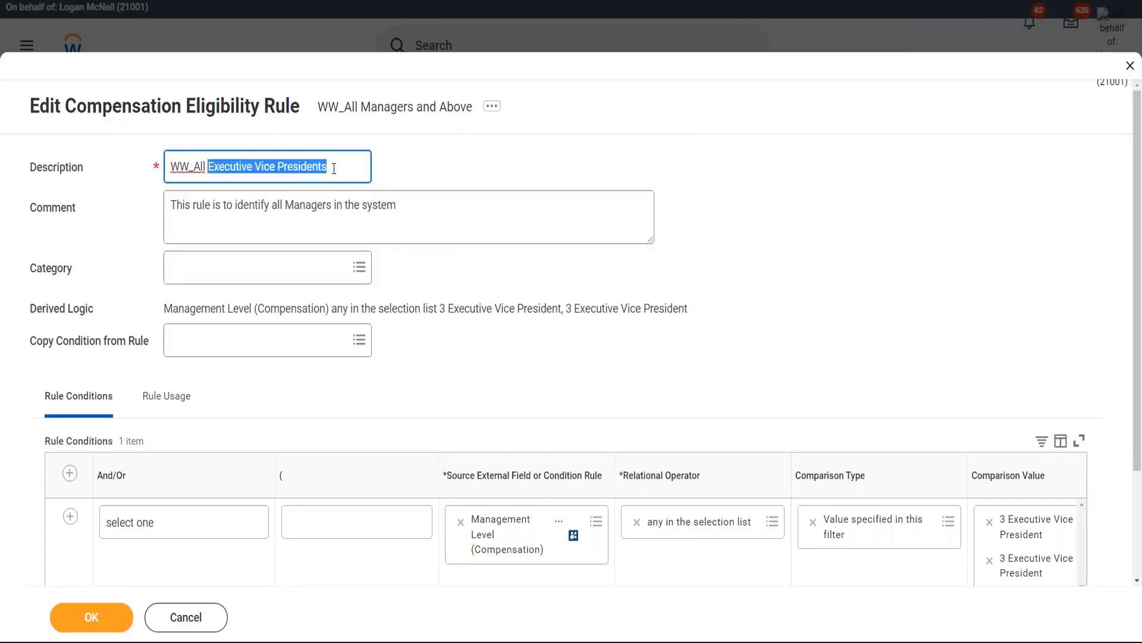
double_click(309, 204)
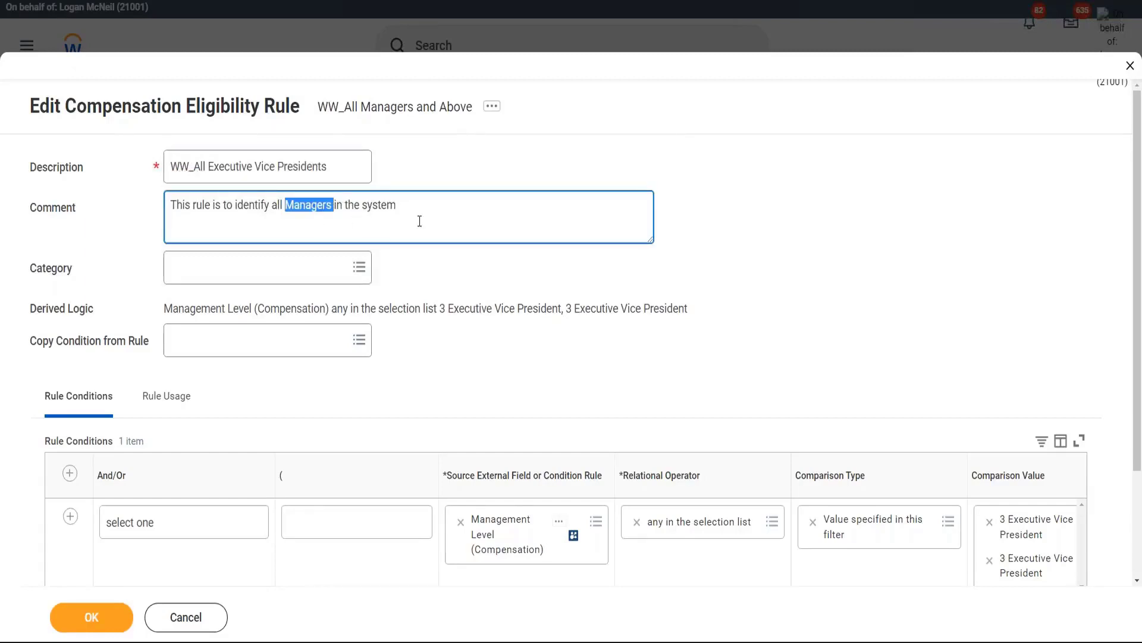
key("ctrl+v")
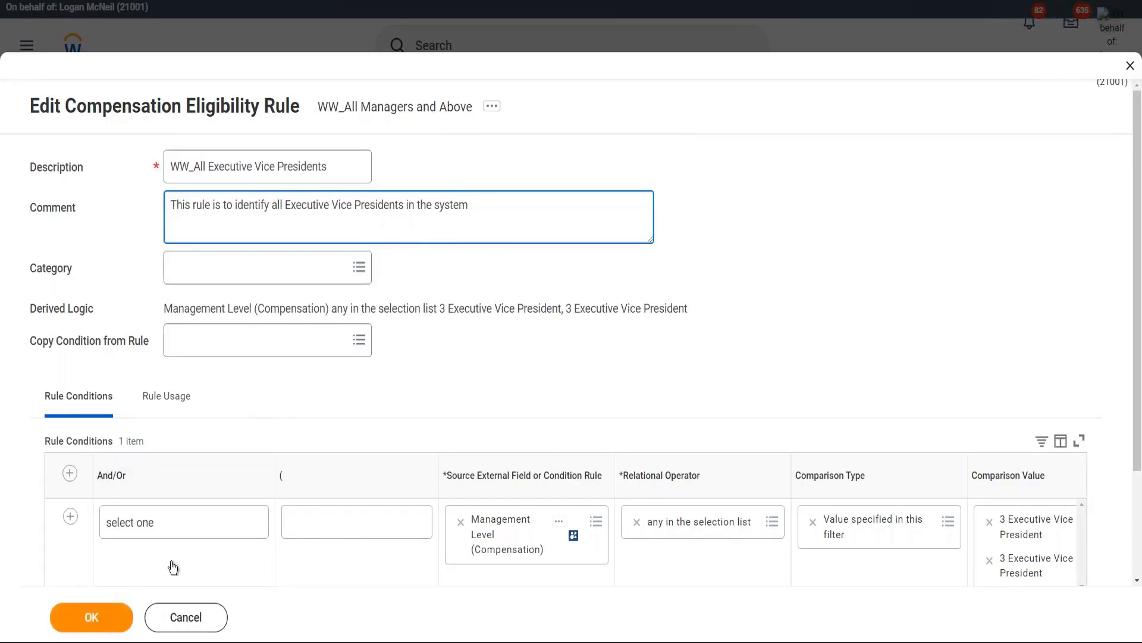
left_click(199, 169)
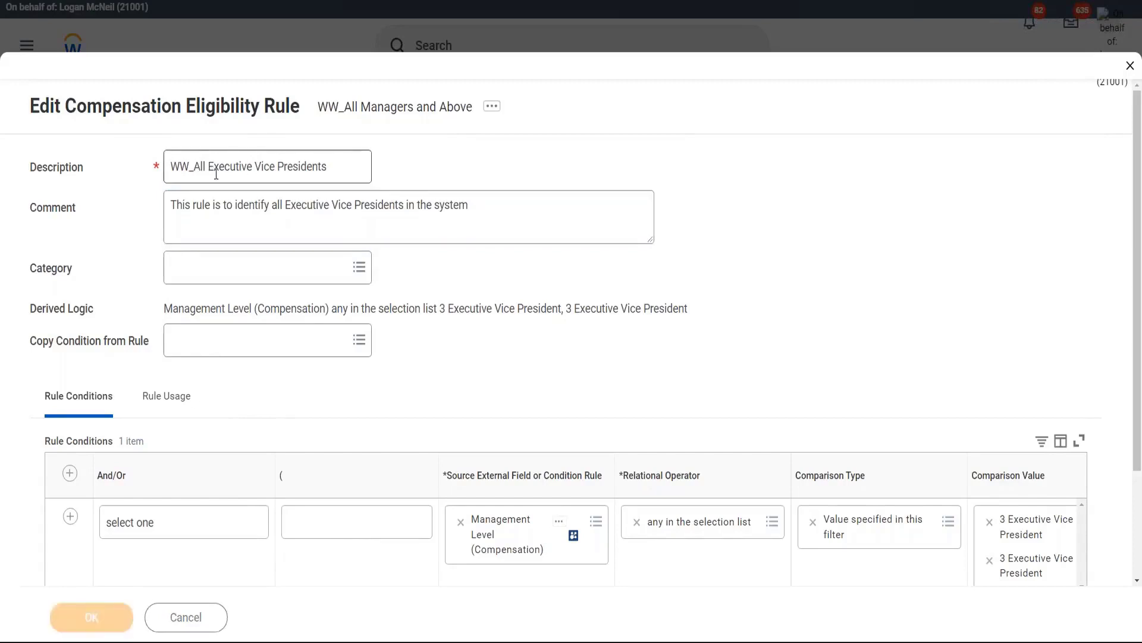
left_click(310, 214)
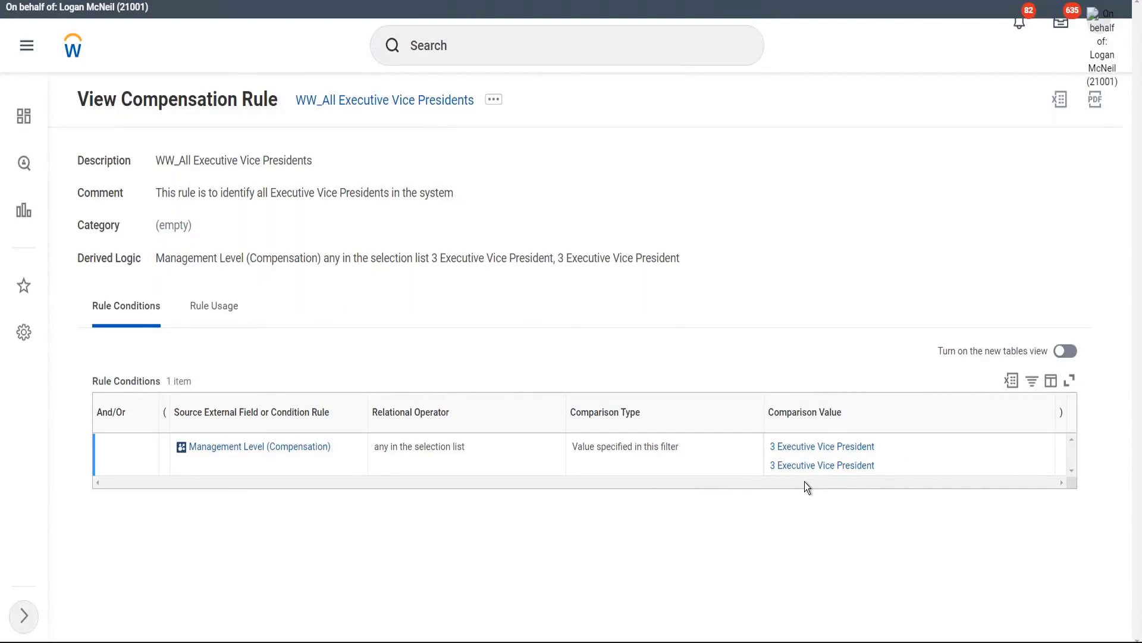
Step: List all 99 workers eligible under WW_All Executive Vice Presidents, expanding the full list
left_click(494, 101)
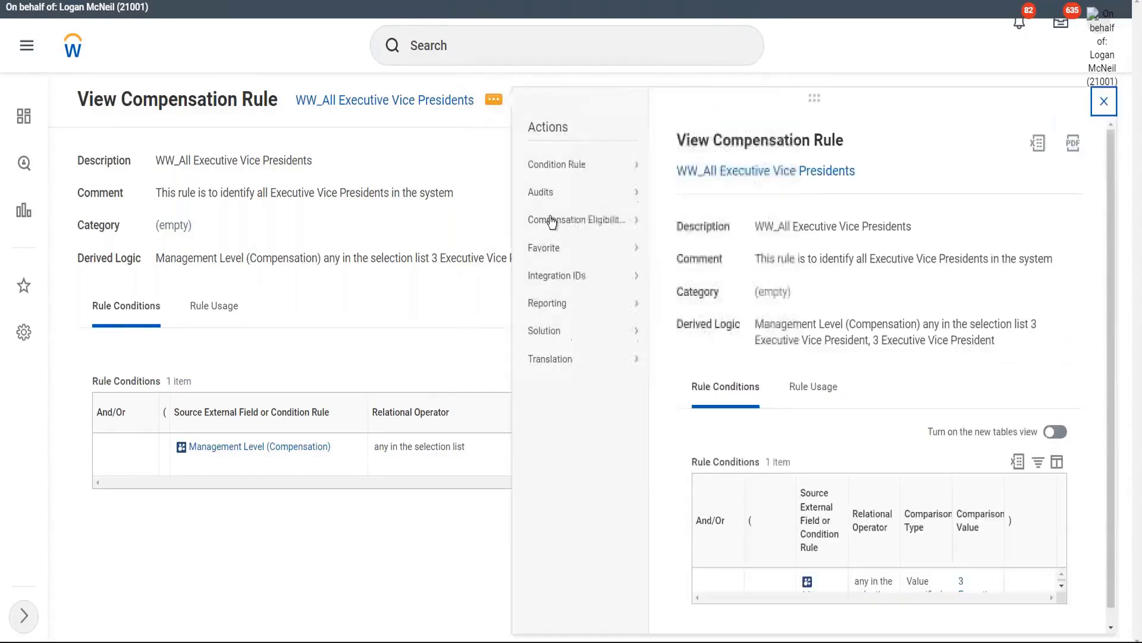
mouse_move(563, 222)
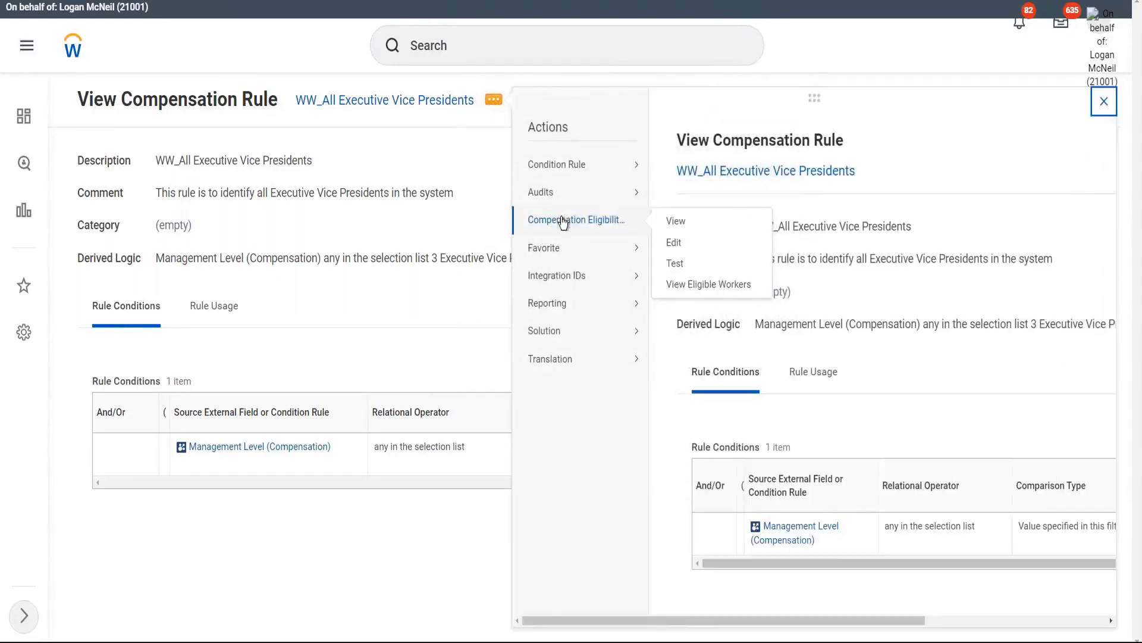
left_click(709, 286)
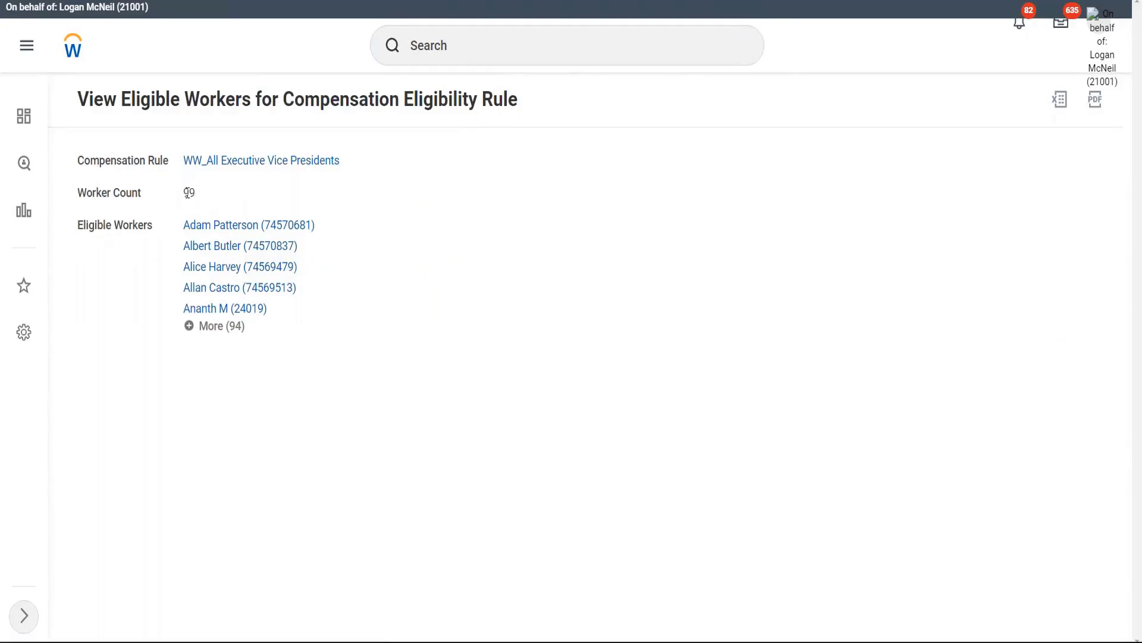
left_click_drag(205, 193, 189, 193)
left_click(232, 195)
left_click(212, 329)
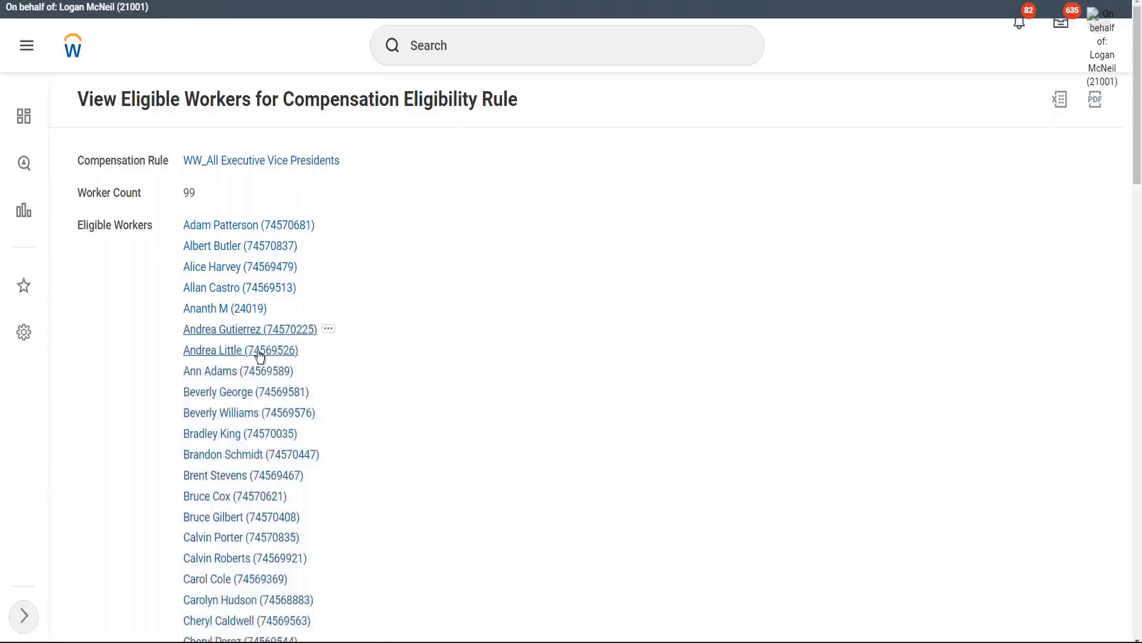
scroll(420, 416, "down", 3)
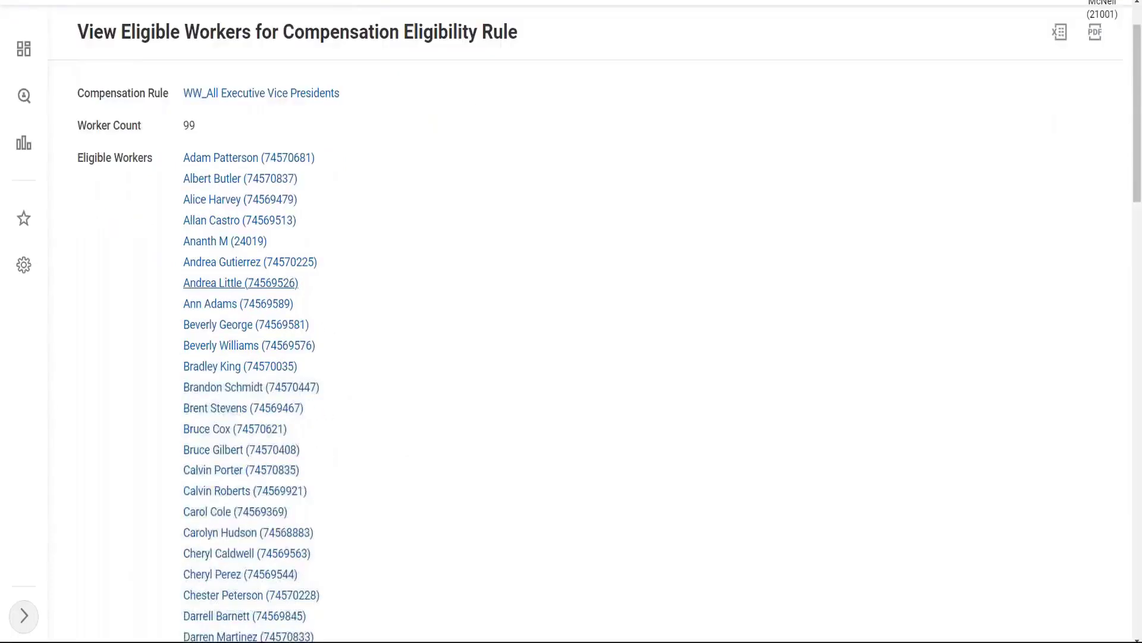
scroll(423, 417, "down", 2)
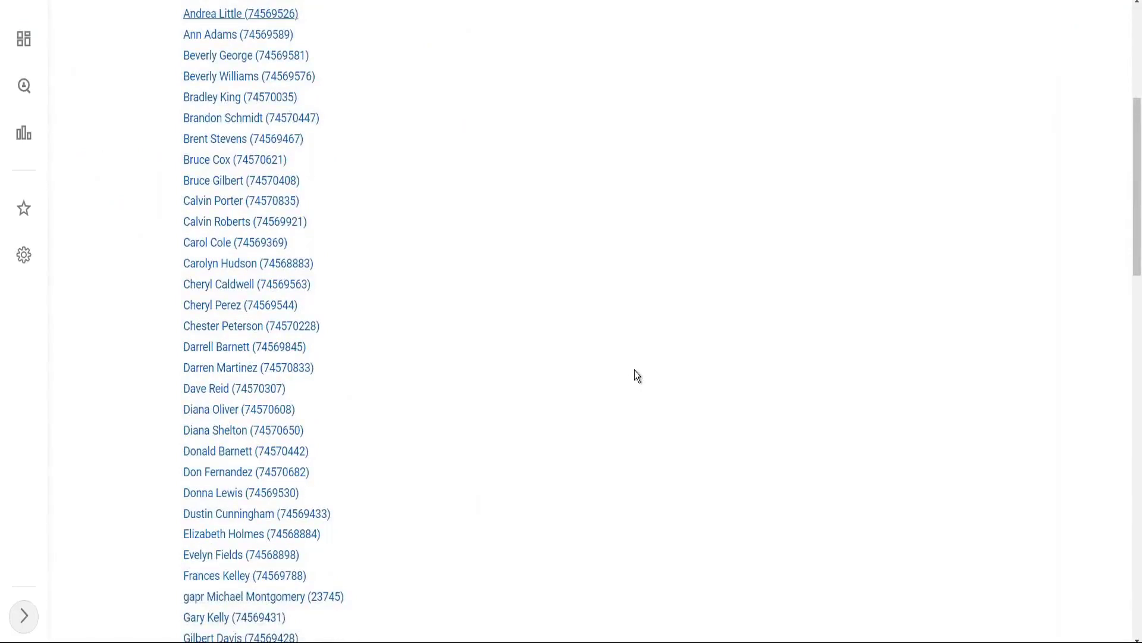
Step: Search the eligible list for the Chief Operating Officer's name to confirm inclusion
key("ctrl+f")
type("eliza")
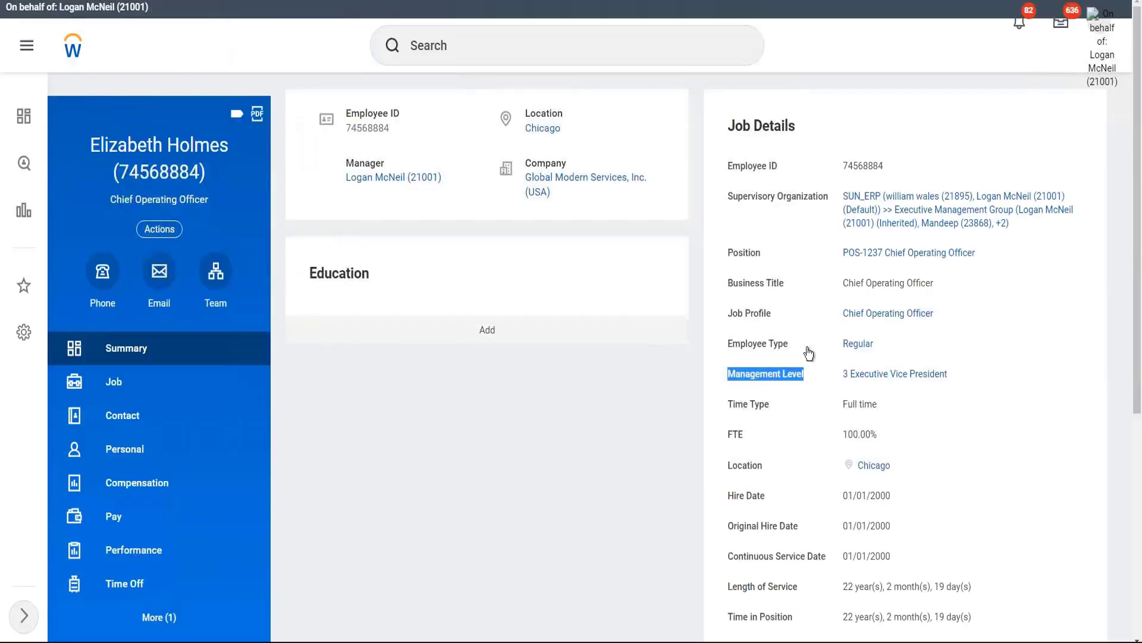
left_click(766, 374)
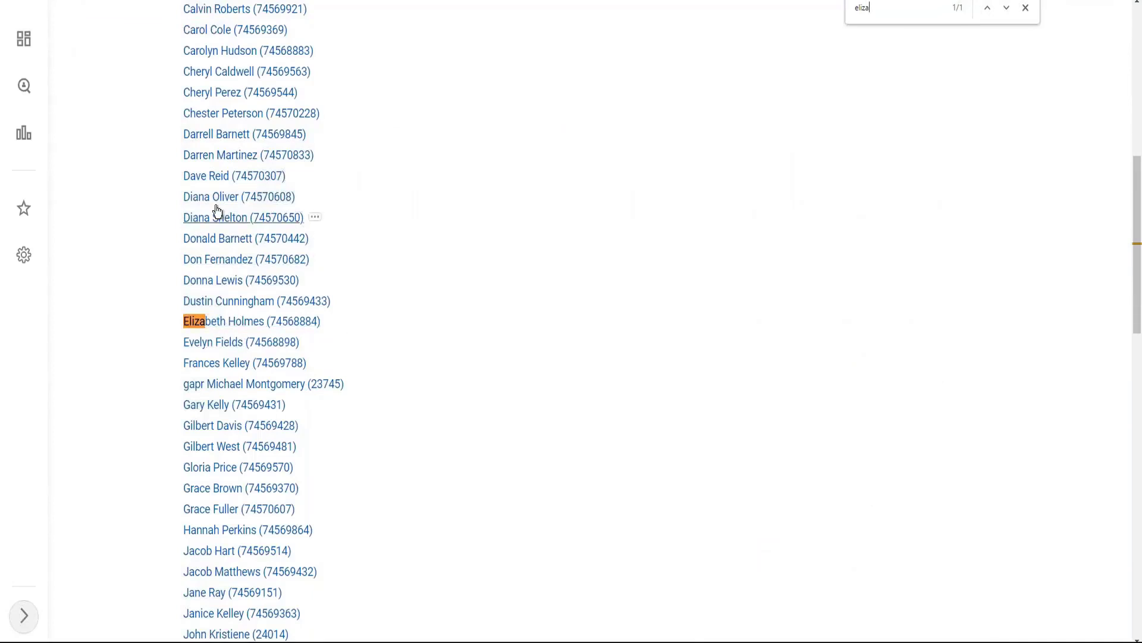
left_click(297, 159, "shift")
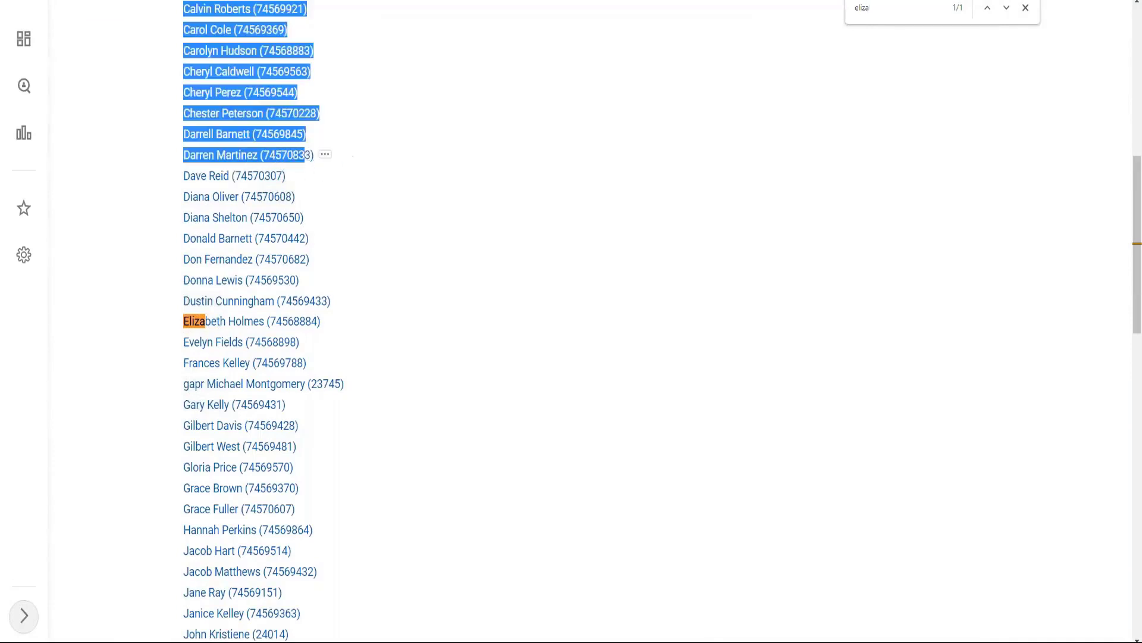
left_click(299, 157)
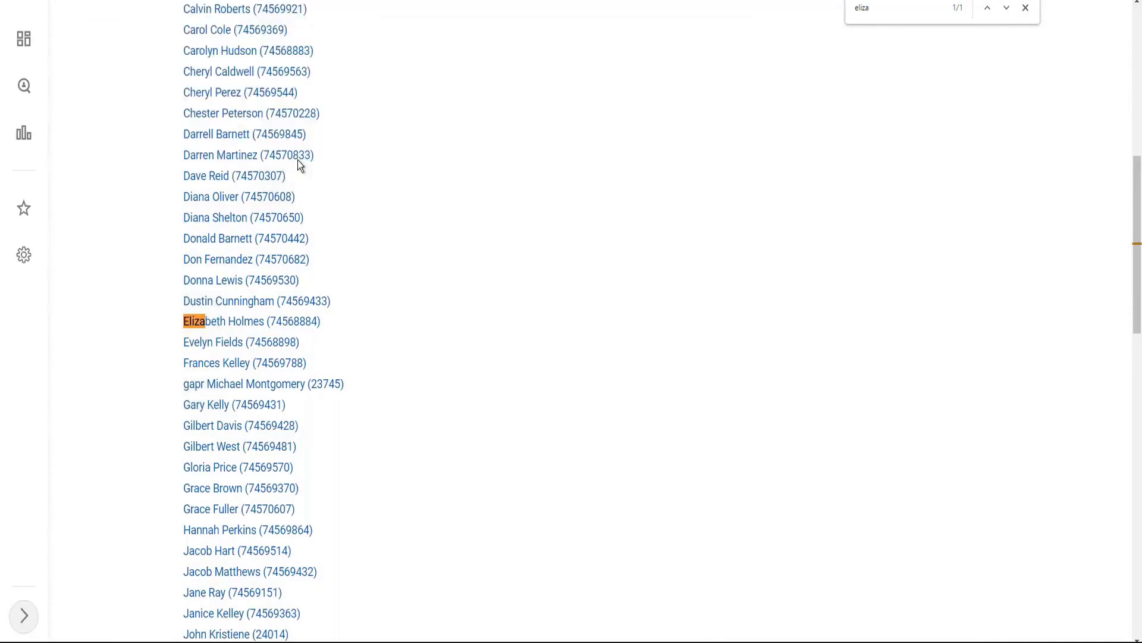
right_click(219, 160)
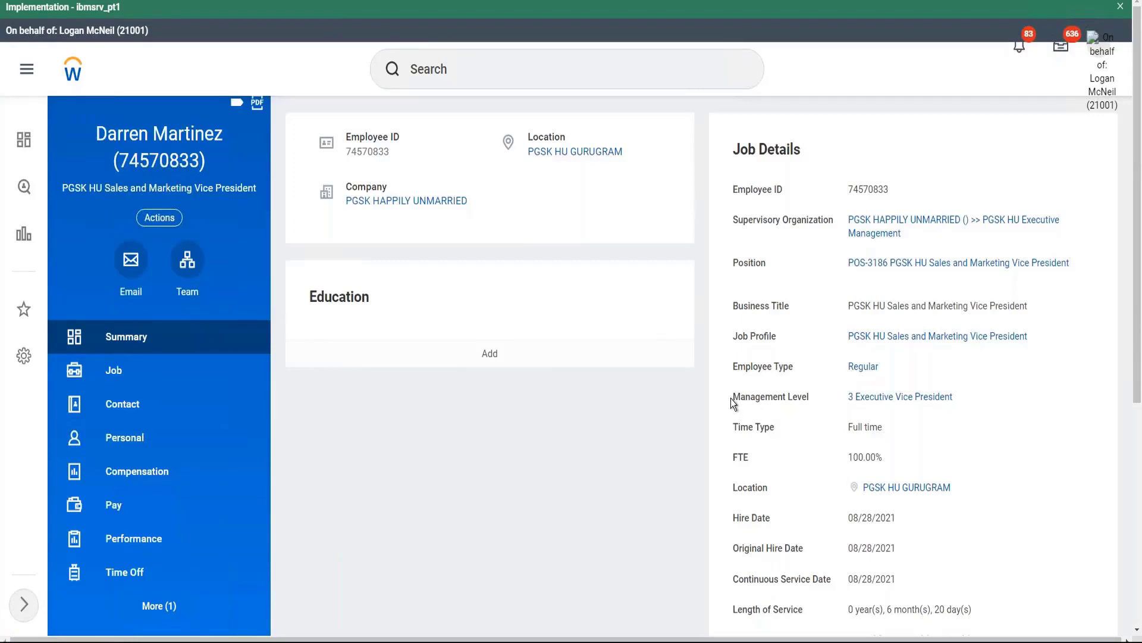
left_click_drag(732, 399, 810, 401)
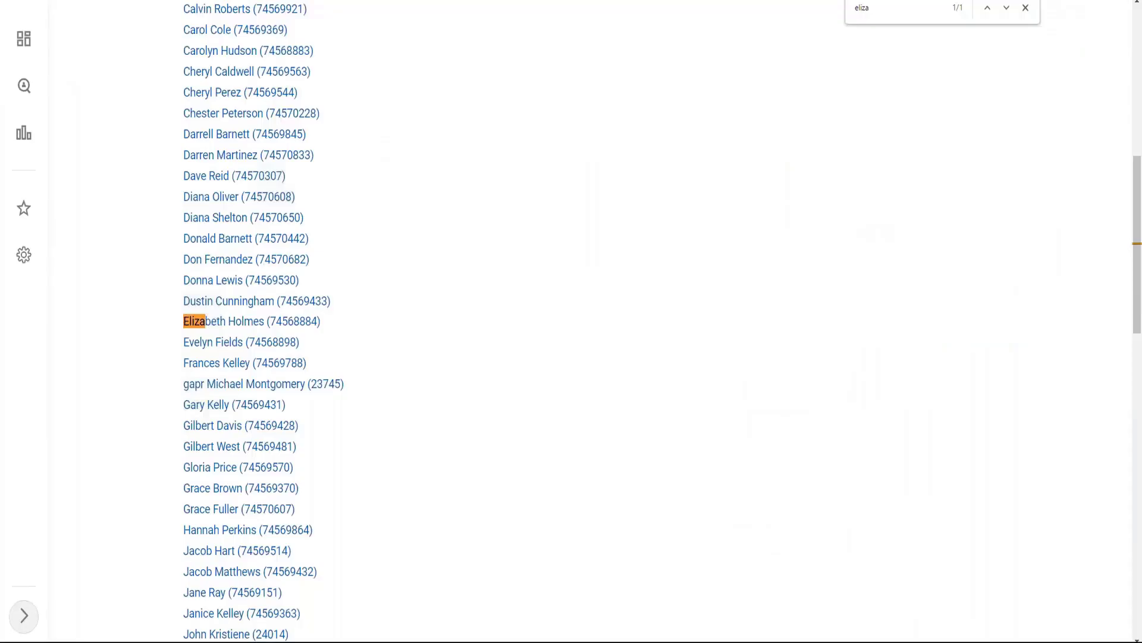
Step: Return to the WW_All Executive Vice Presidents rule page and bring up its related actions
scroll(536, 314, "up", 9)
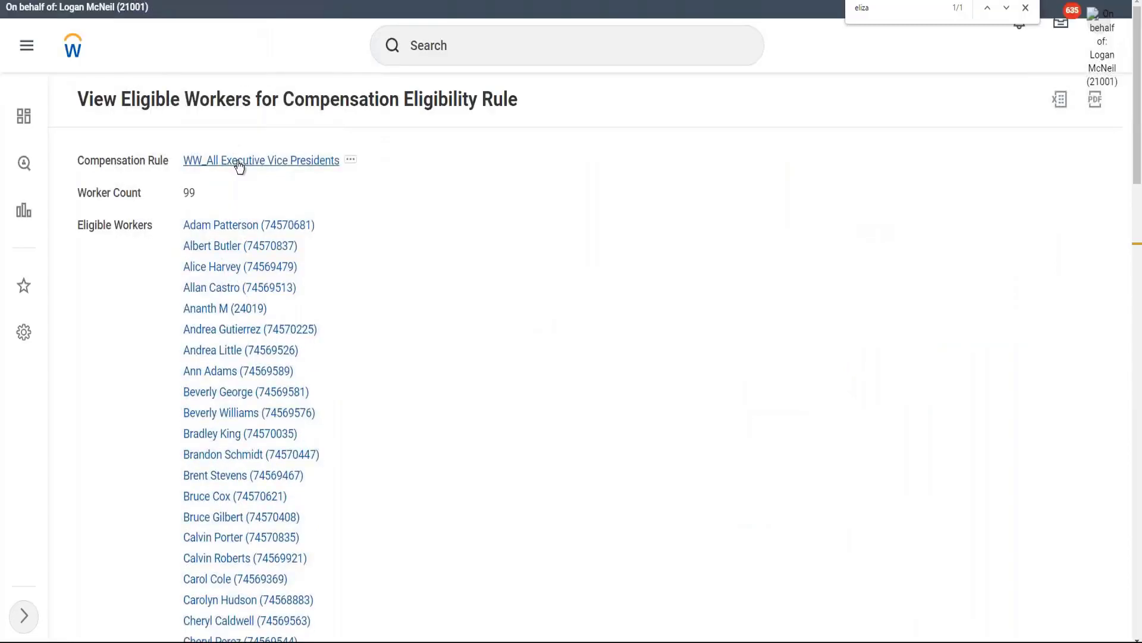
left_click(240, 162)
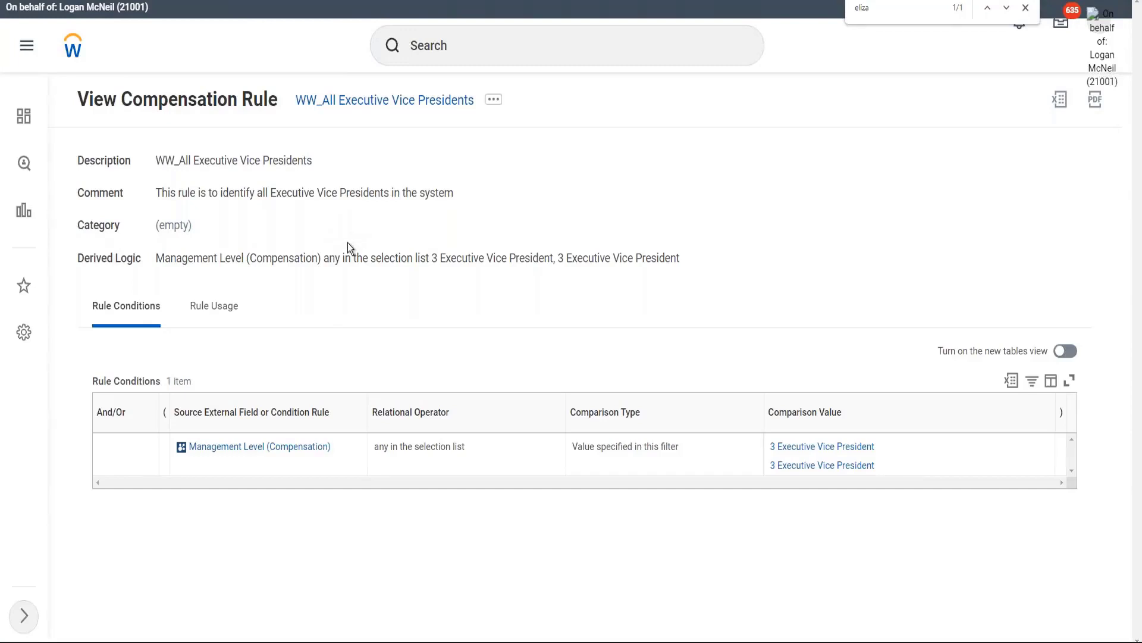
left_click(494, 100)
mouse_move(561, 221)
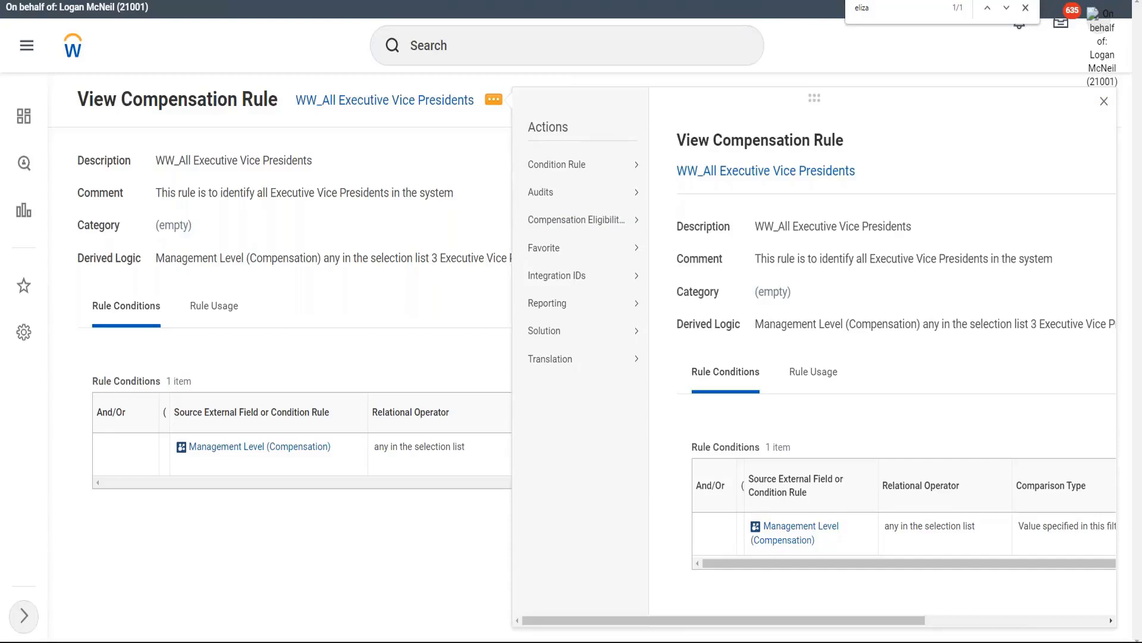
Step: Review the rule's Management Level condition in the edit form and close it without saving
mouse_move(592, 223)
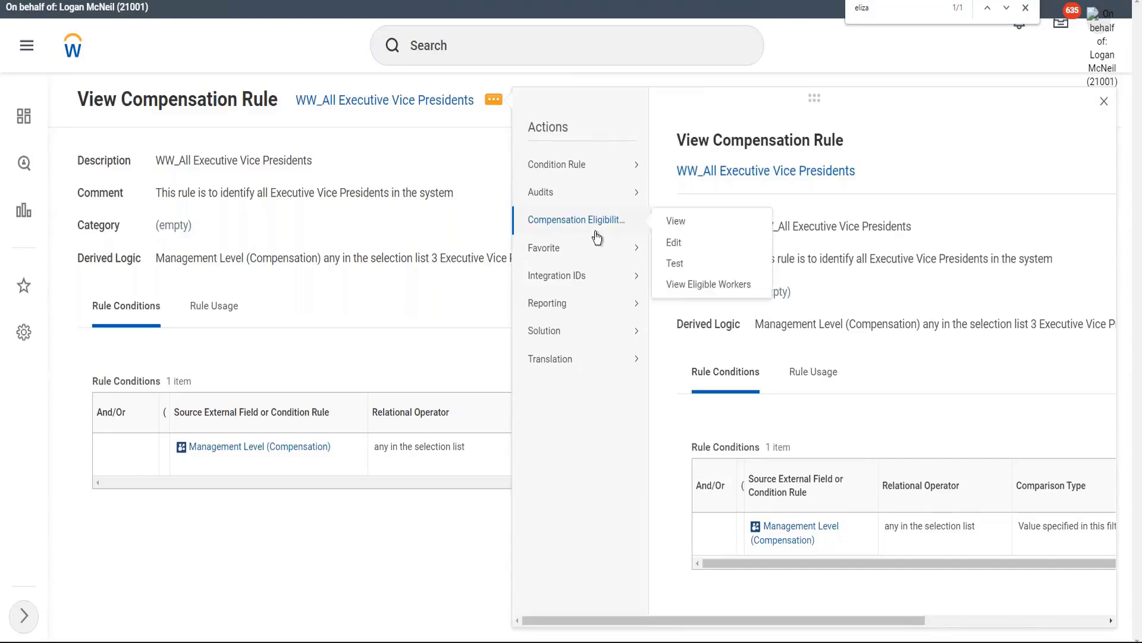
left_click(674, 244)
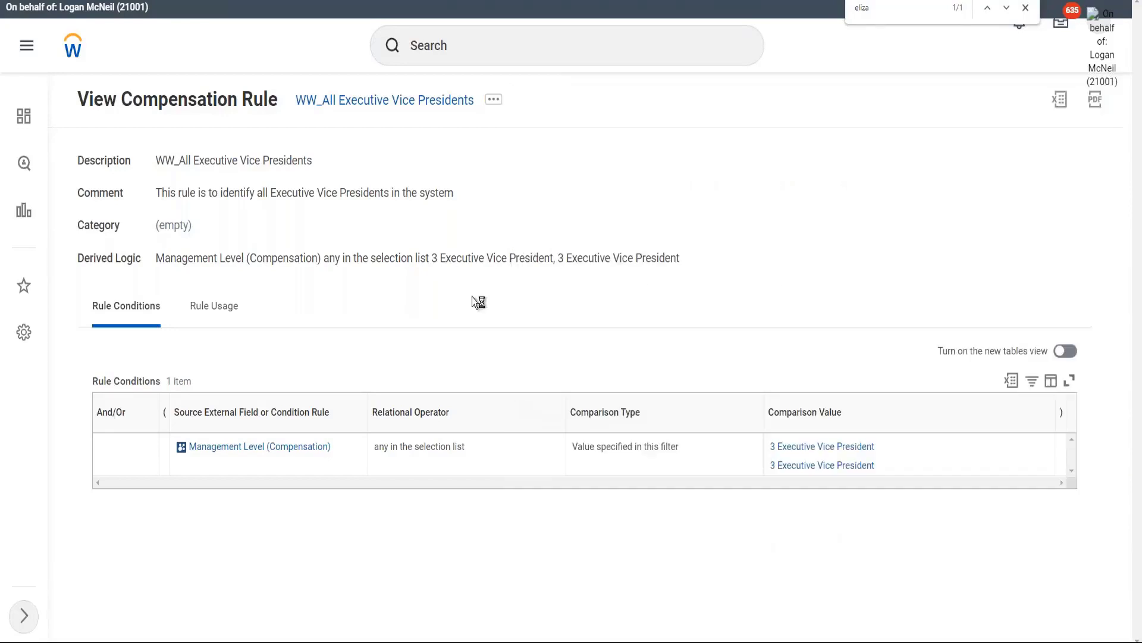
scroll(288, 301, "down", 2)
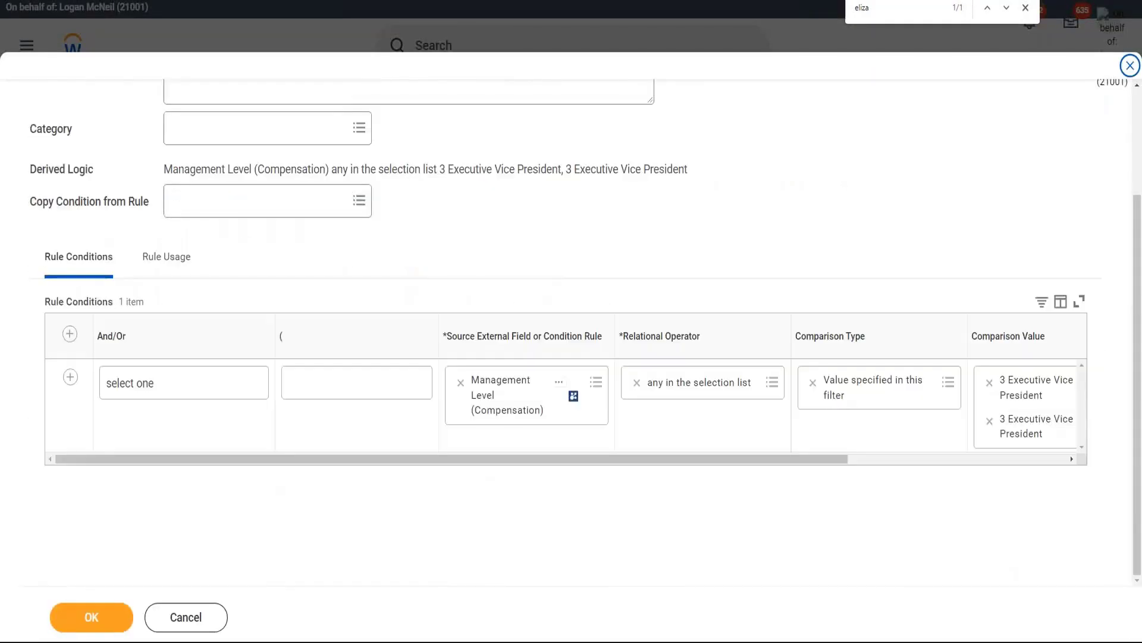
key("Escape")
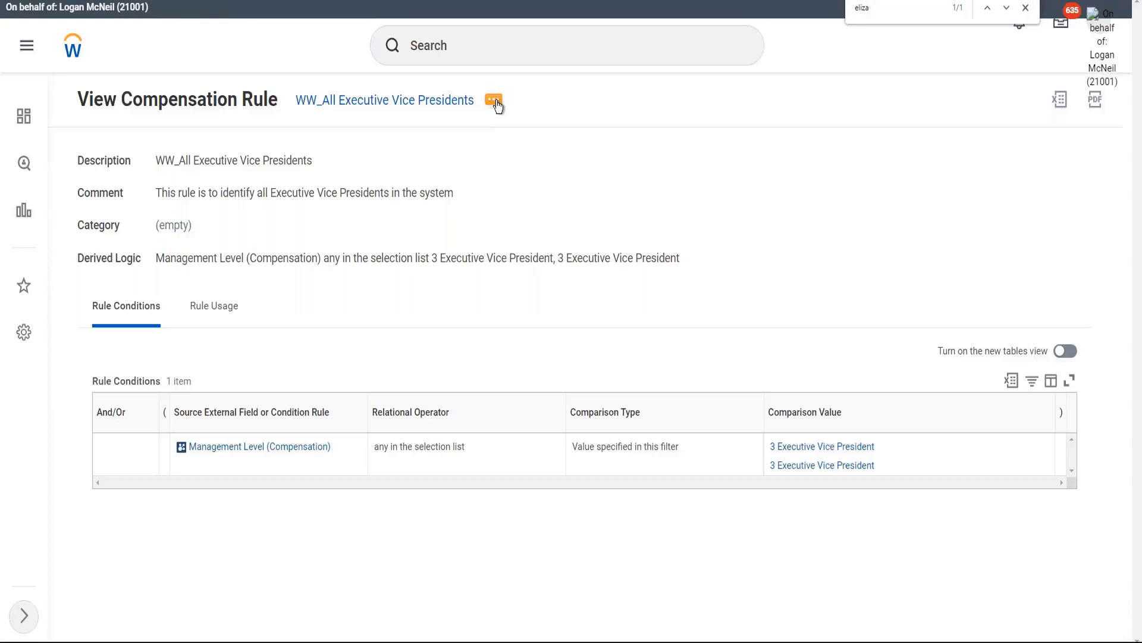
left_click(497, 105)
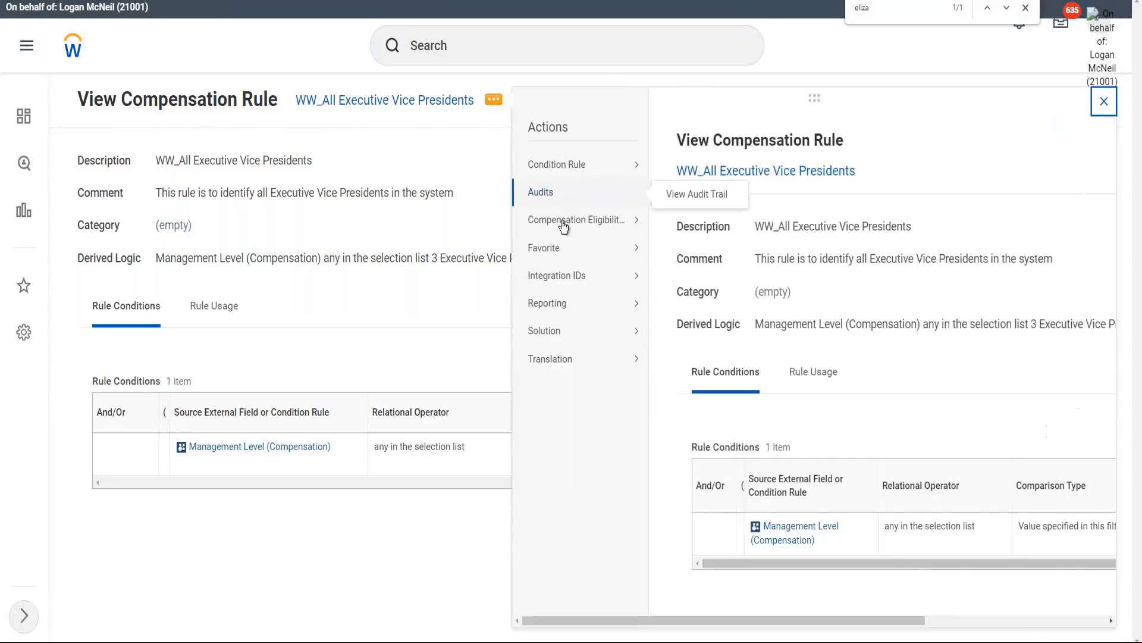
Step: Test the rule on the WW_Chief Executive Officer position, found by its holder's name; result: not eligible
mouse_move(566, 221)
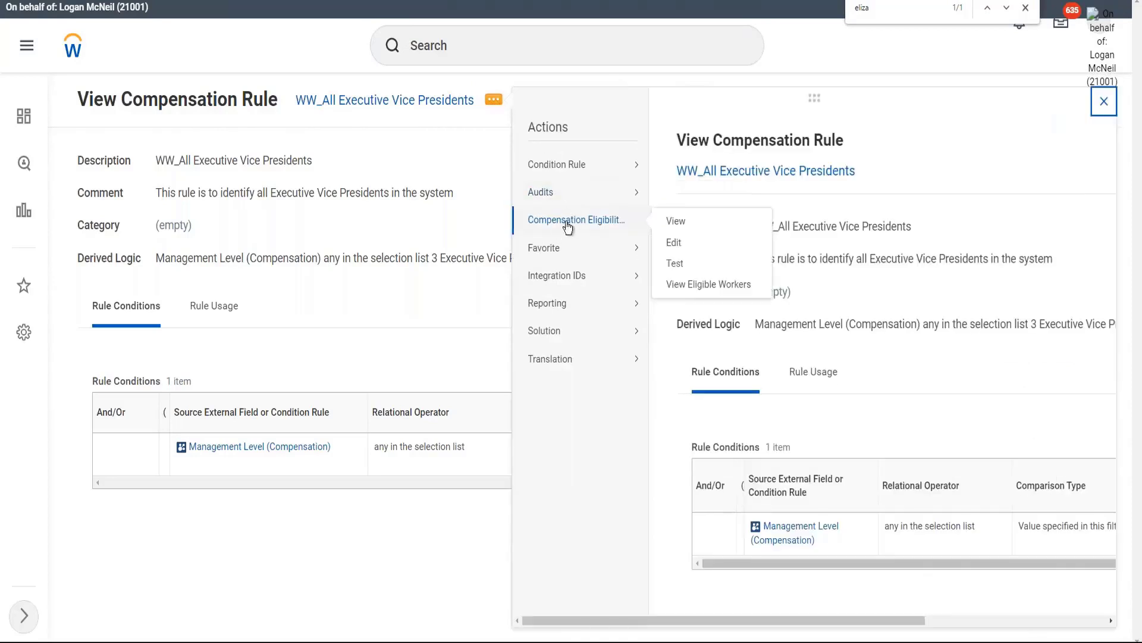
left_click(676, 263)
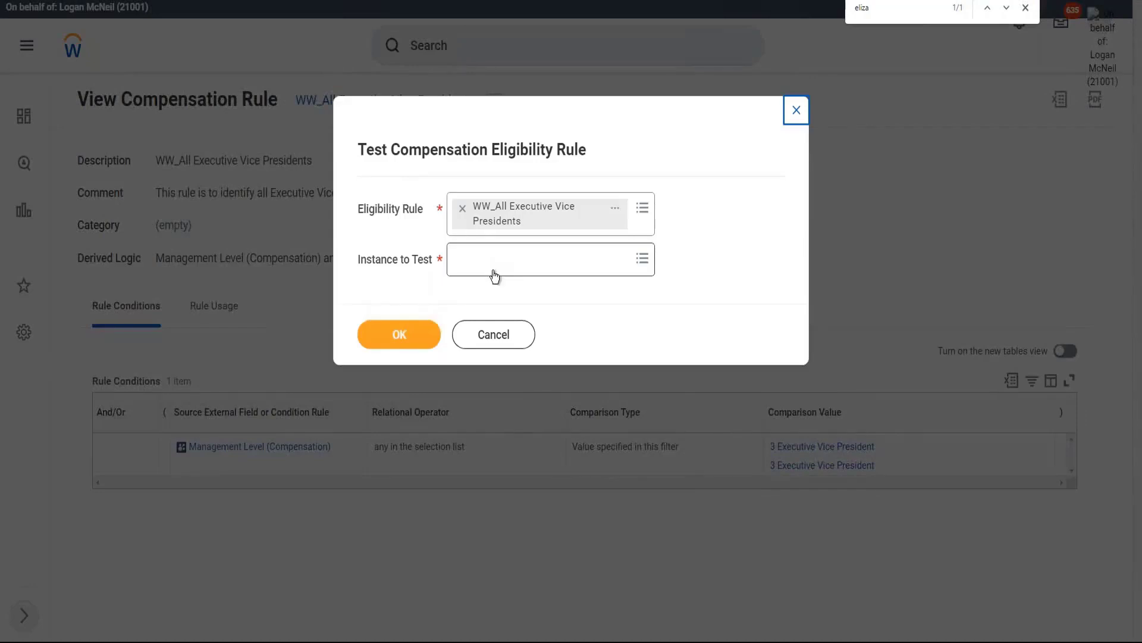
left_click(495, 275)
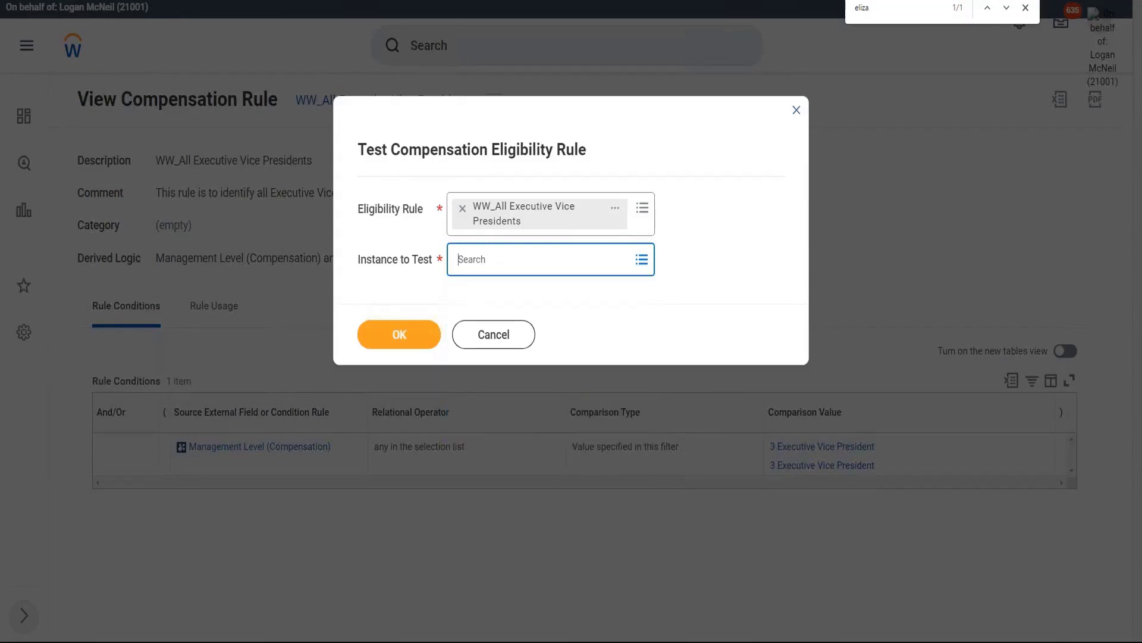
key("Return")
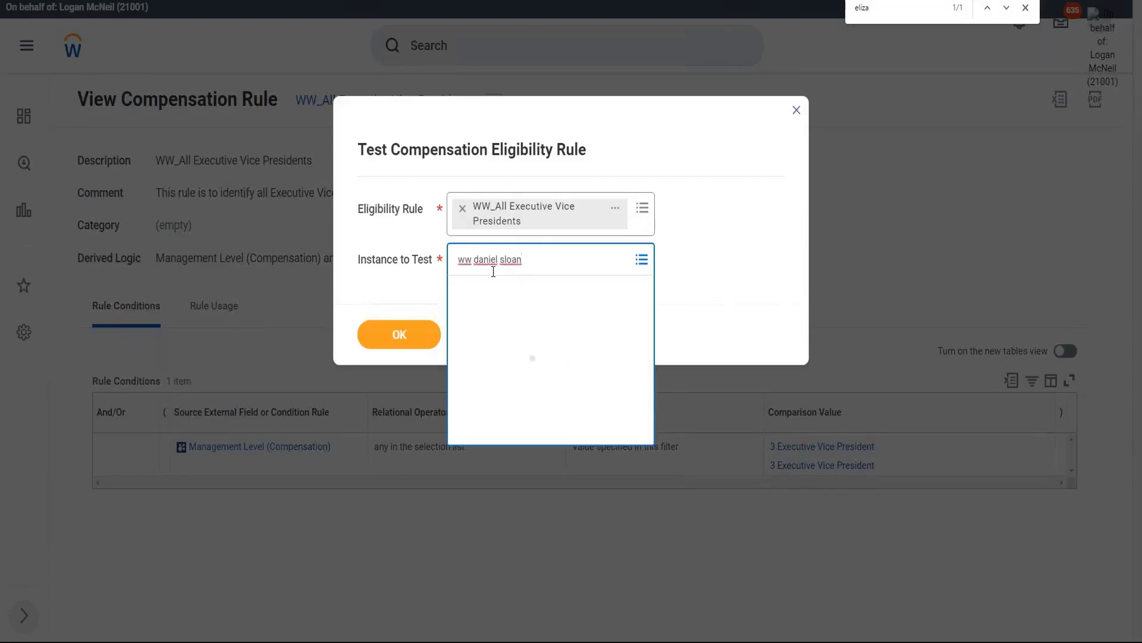
key("Return")
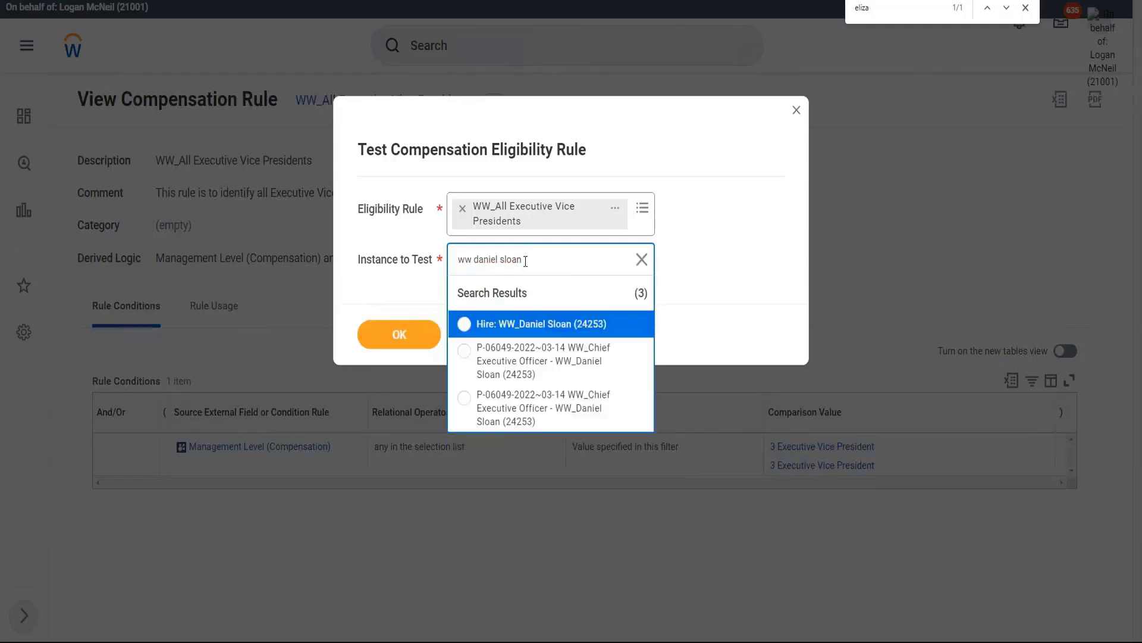
left_click(561, 363)
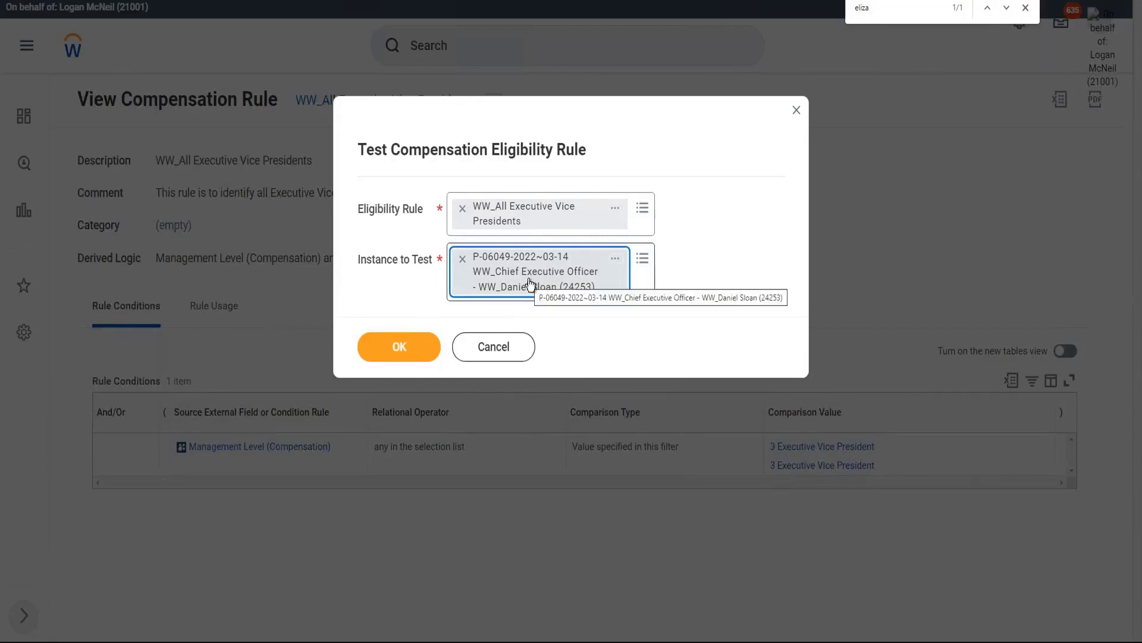
left_click(401, 348)
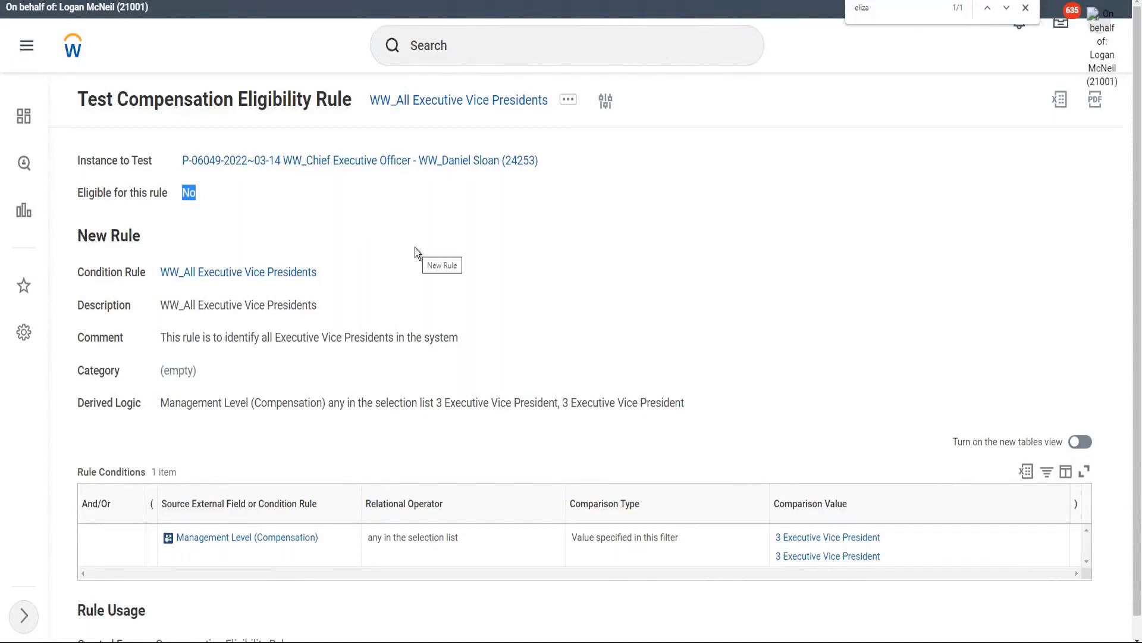
Step: Review the 'No' eligibility result, then open the tested WW_Chief Executive Officer position's details
left_click(218, 197)
double_click(185, 196)
scroll(306, 216, "down", 1)
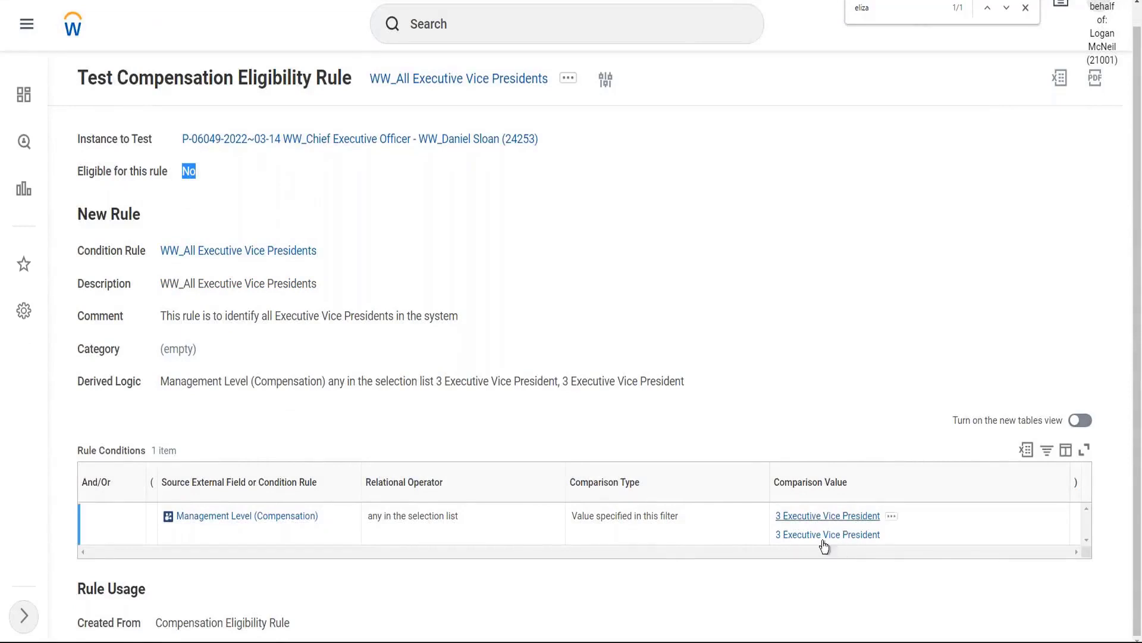
left_click(394, 141)
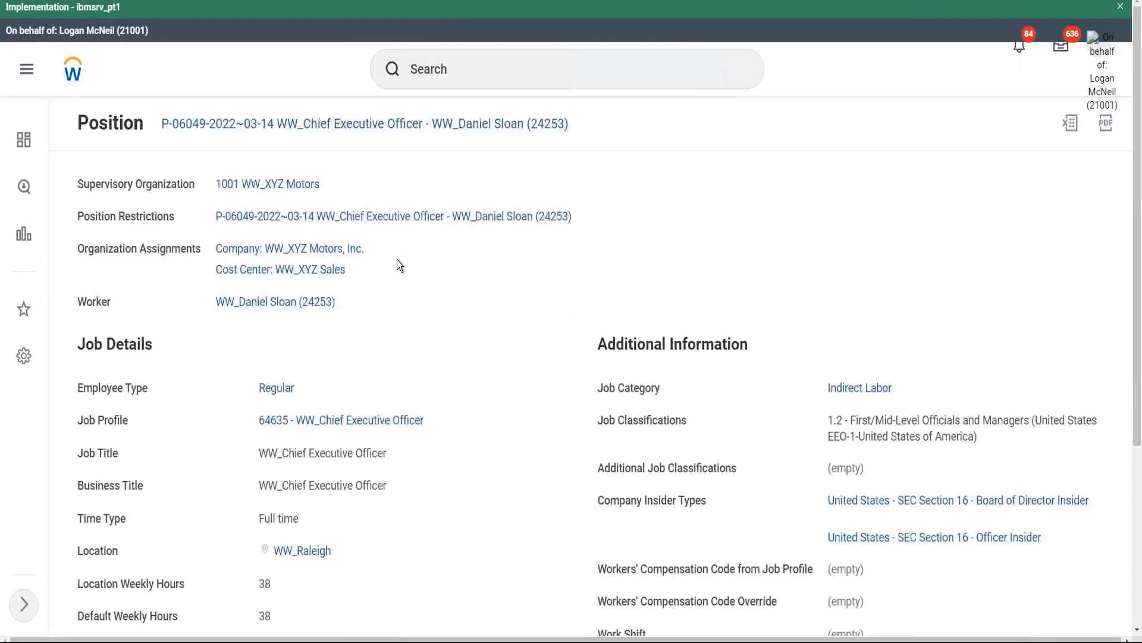
Step: Confirm the CEO position's management level is 5 Chief Executive Officer, then return to the test result
scroll(428, 356, "down", 3)
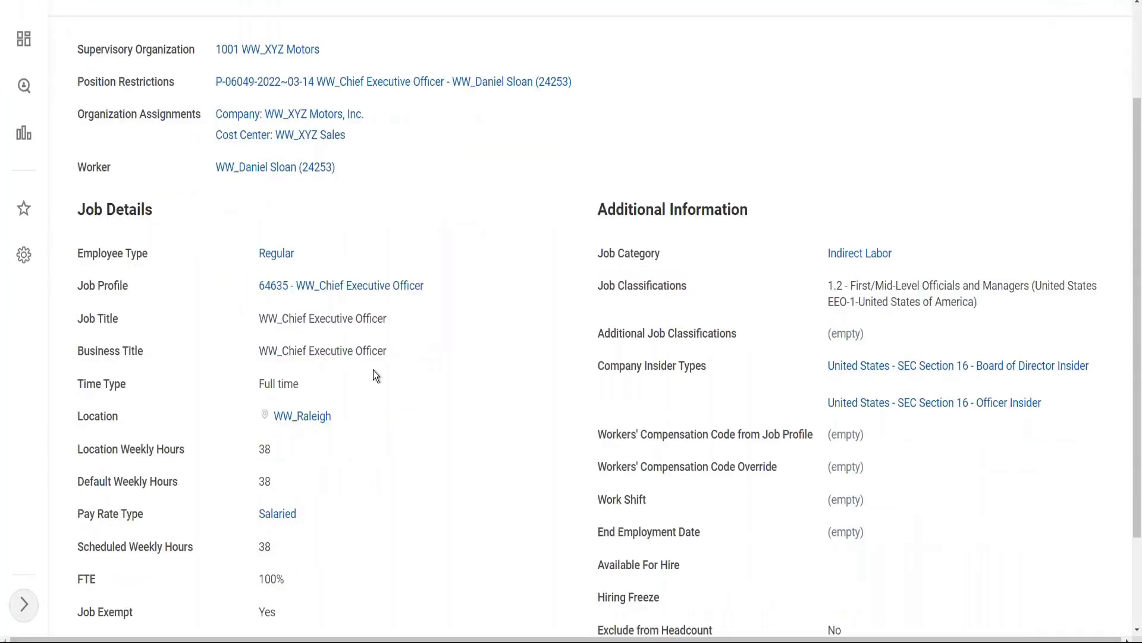
scroll(410, 343, "down", 2)
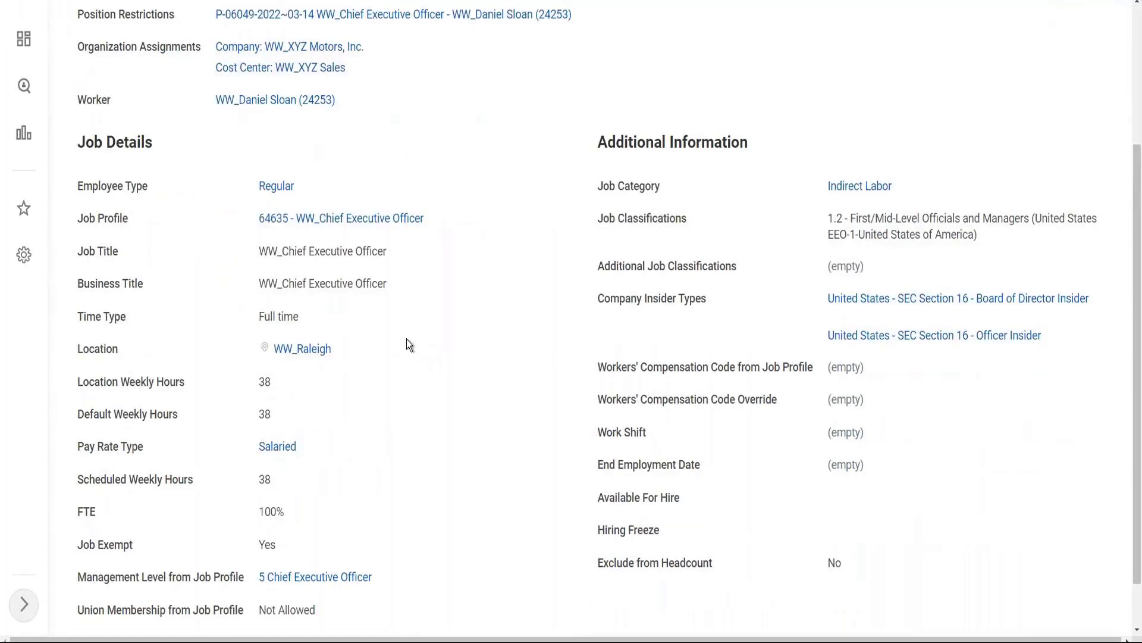
scroll(410, 344, "down", 2)
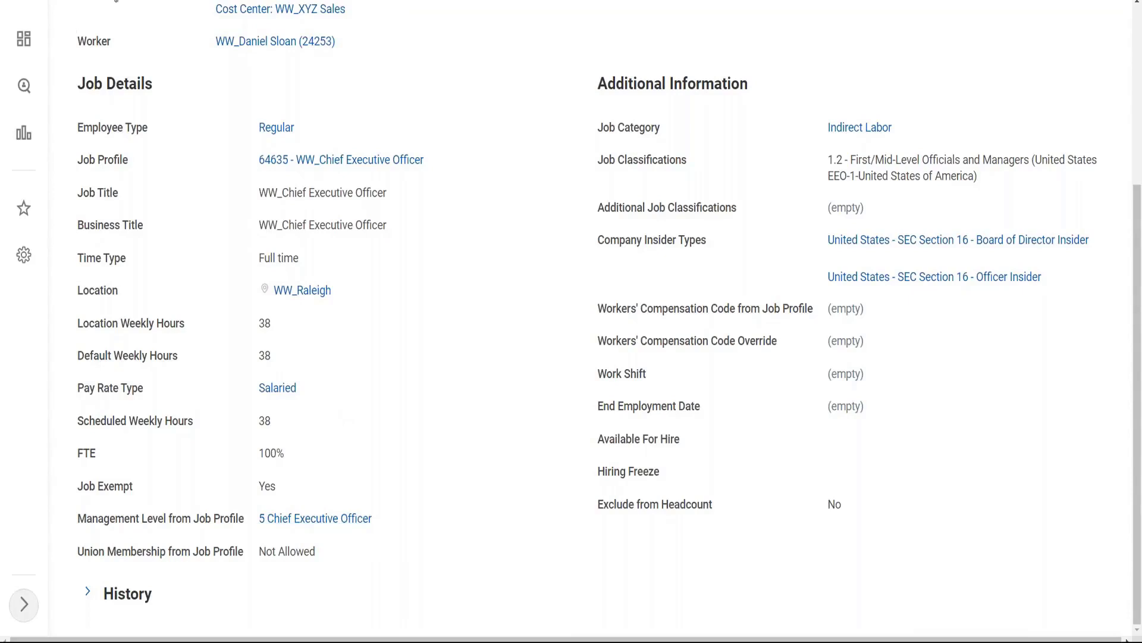
key("ctrl+Tab")
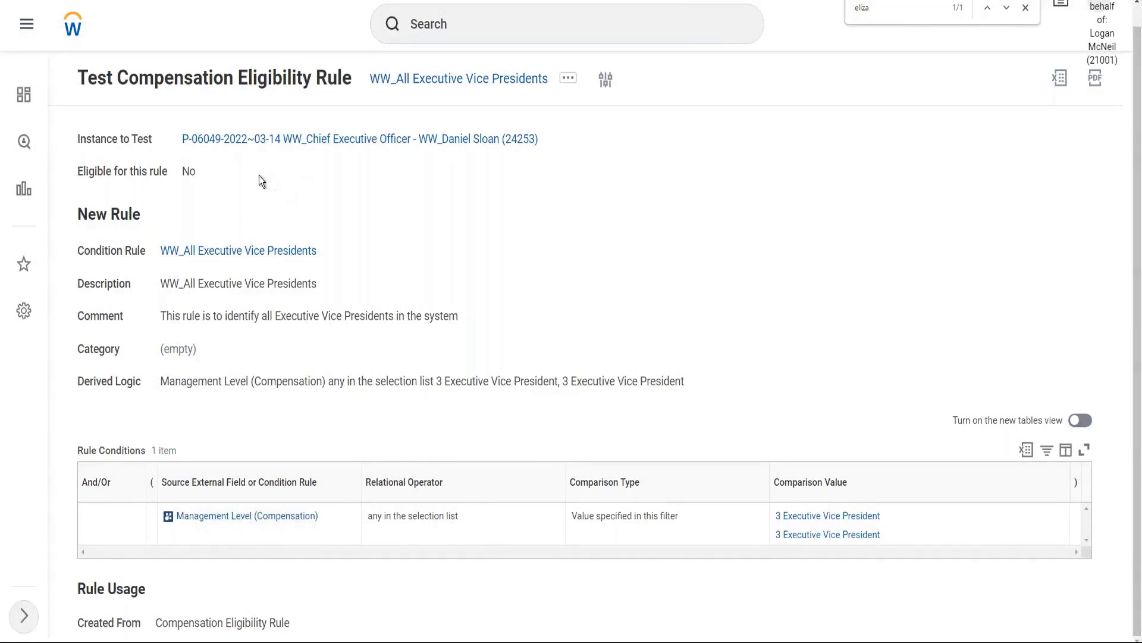
Step: Open the WW_All Executive Vice Presidents rule and start a new compensation eligibility test
left_click(470, 80)
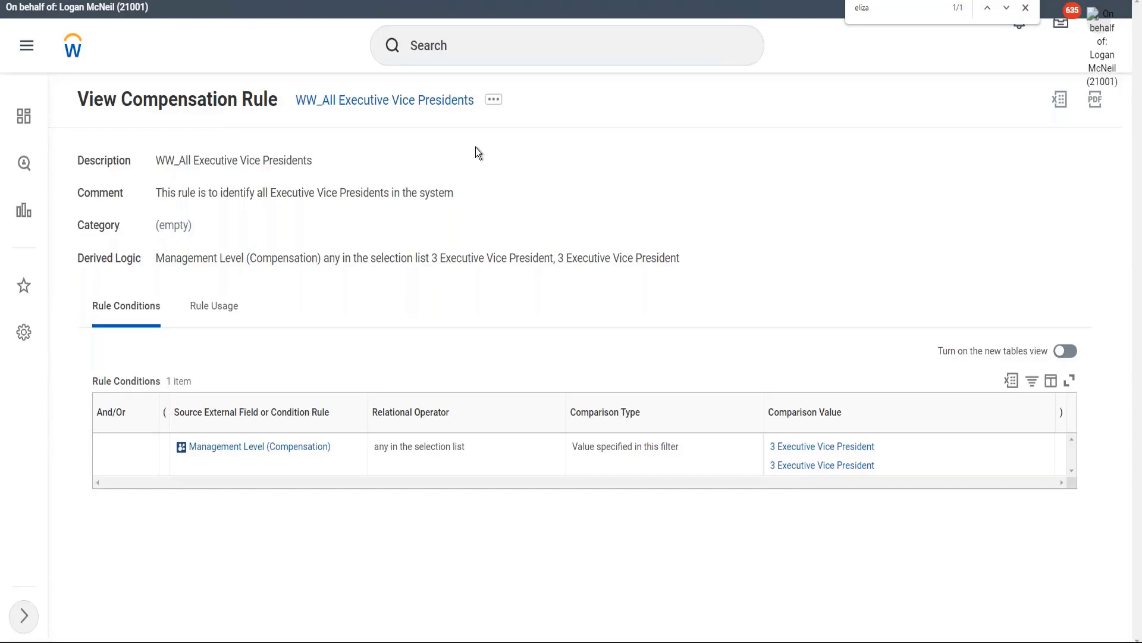
left_click(495, 100)
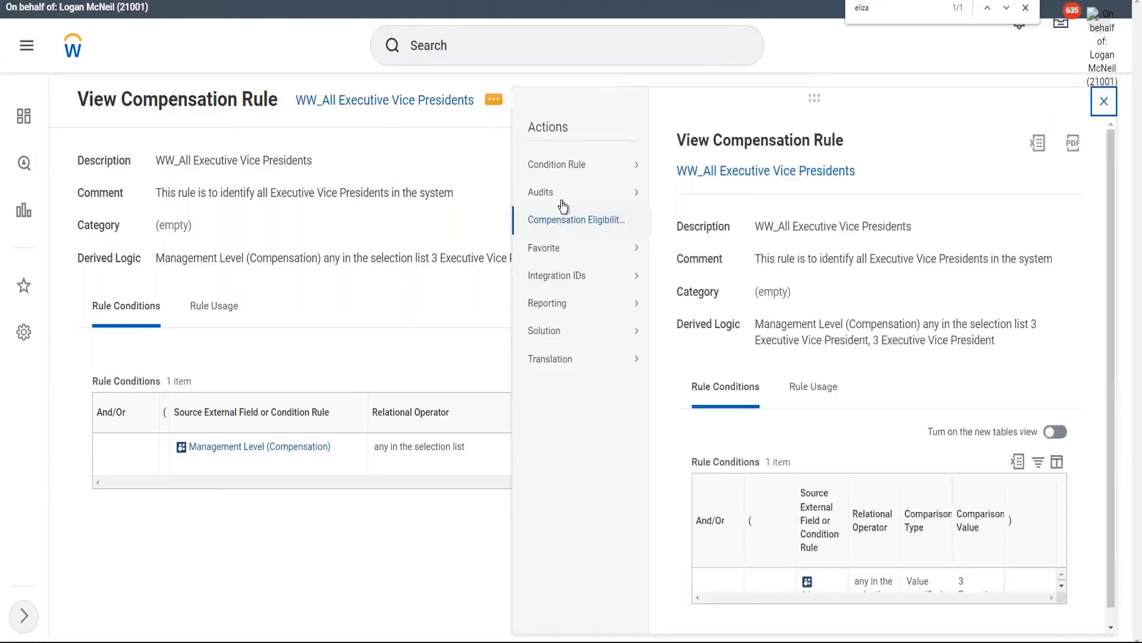
mouse_move(570, 224)
left_click(676, 264)
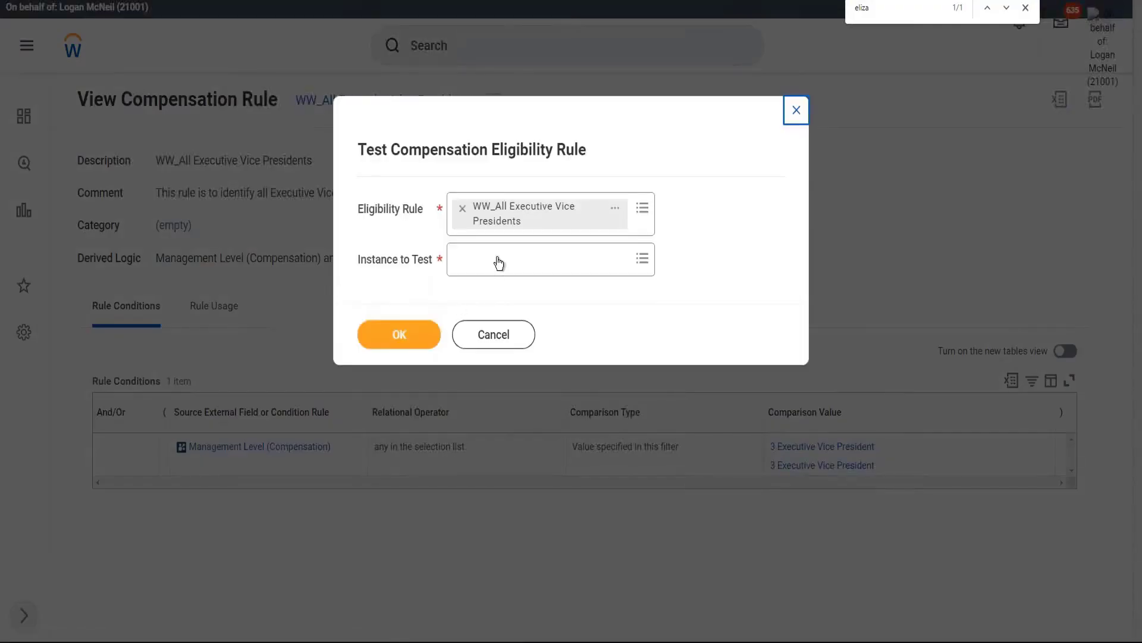
Step: Run the test against the POS-1237 Chief Operating Officer position, found by searching the employee's name
left_click(497, 260)
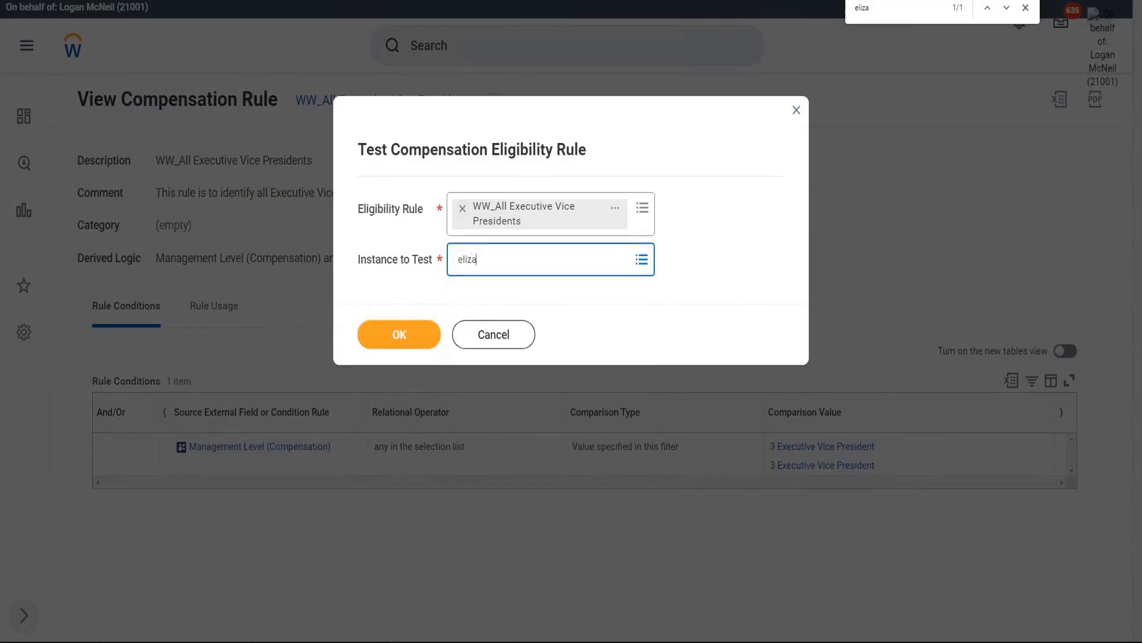
key("Return")
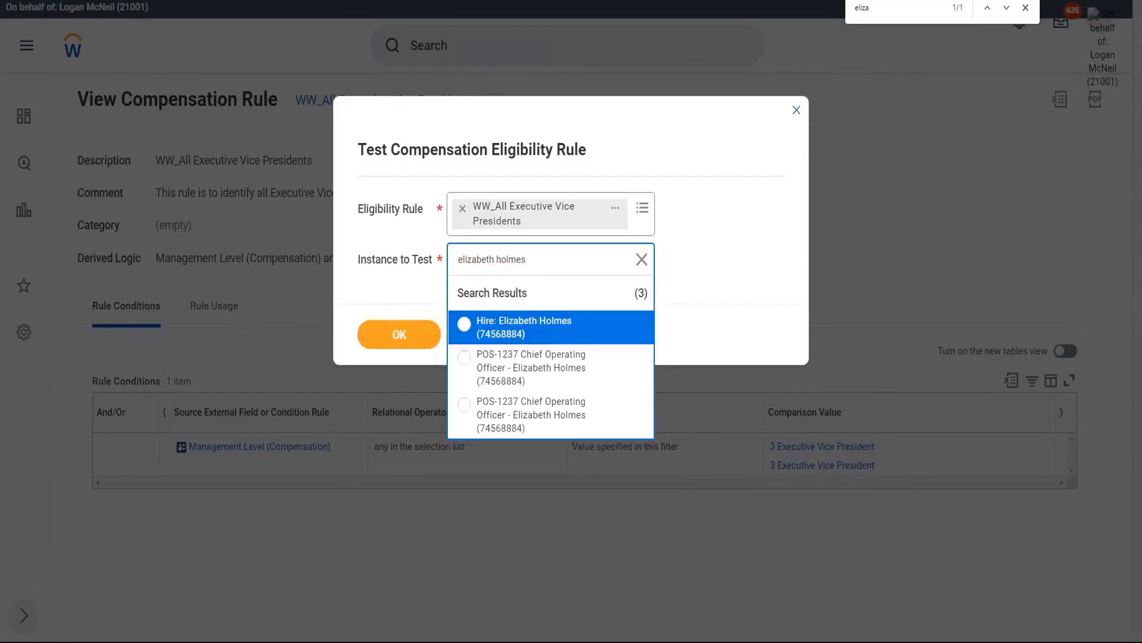
left_click(520, 371)
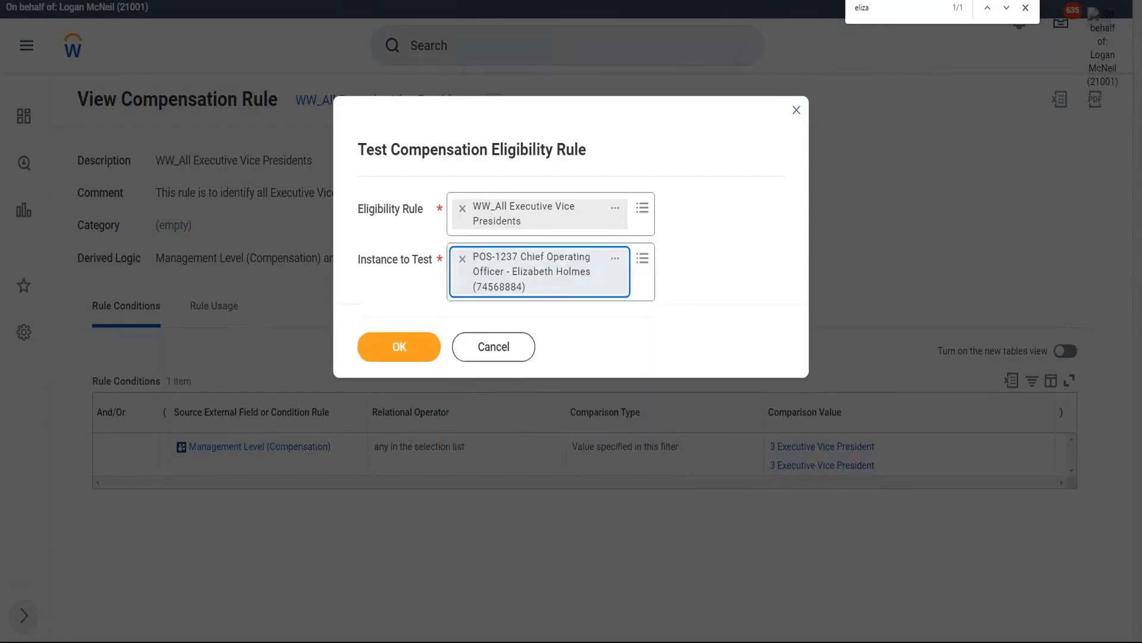
left_click(410, 346)
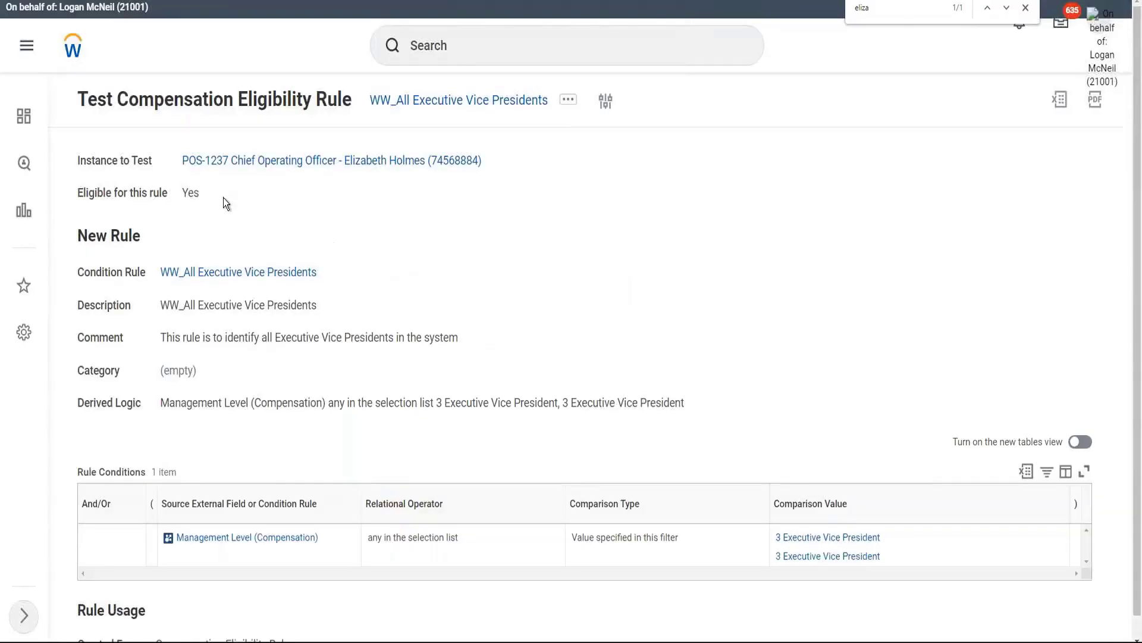
Step: Review the 'Yes' eligibility result, briefly checking the worker's profile before returning
left_click_drag(182, 194, 199, 194)
key("ctrl+Return")
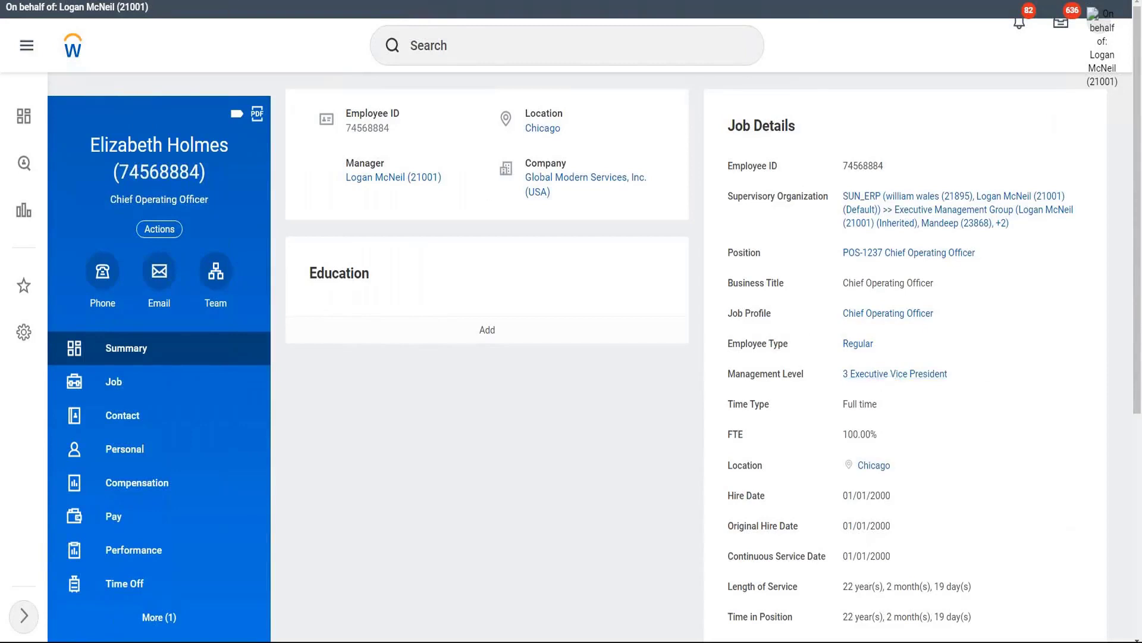
key("ctrl+w")
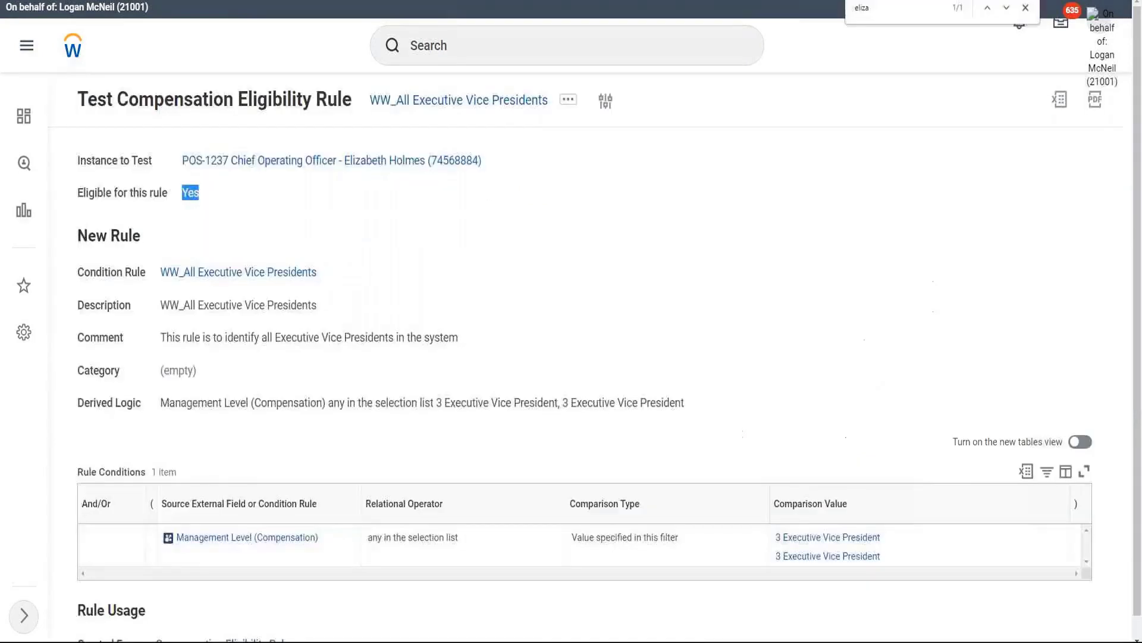
double_click(236, 202)
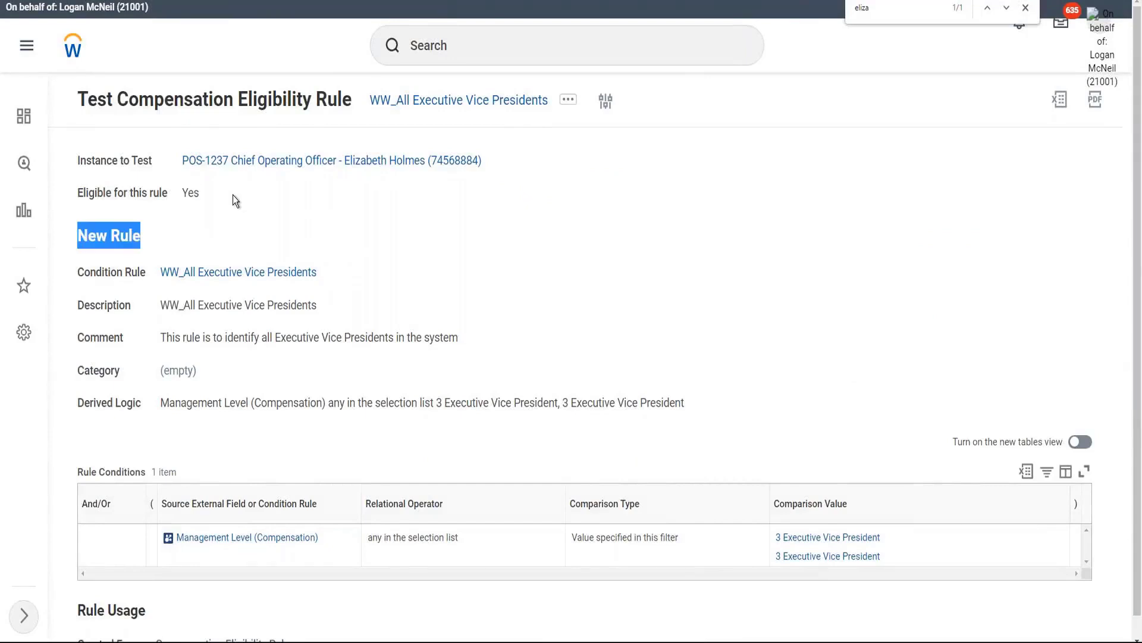
left_click(234, 195)
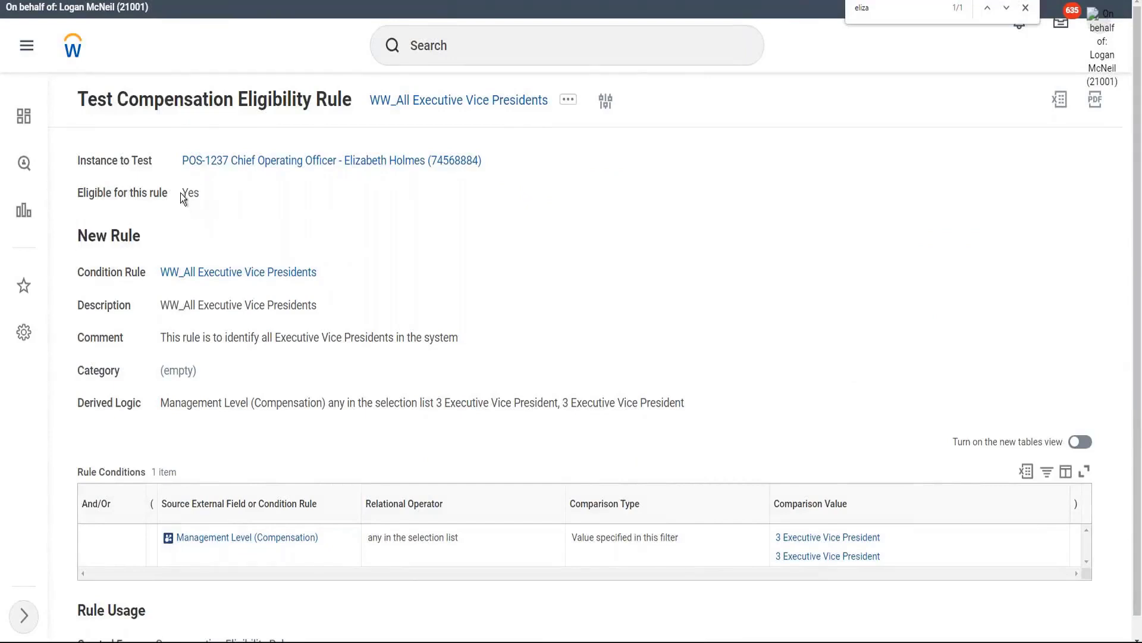
double_click(187, 193)
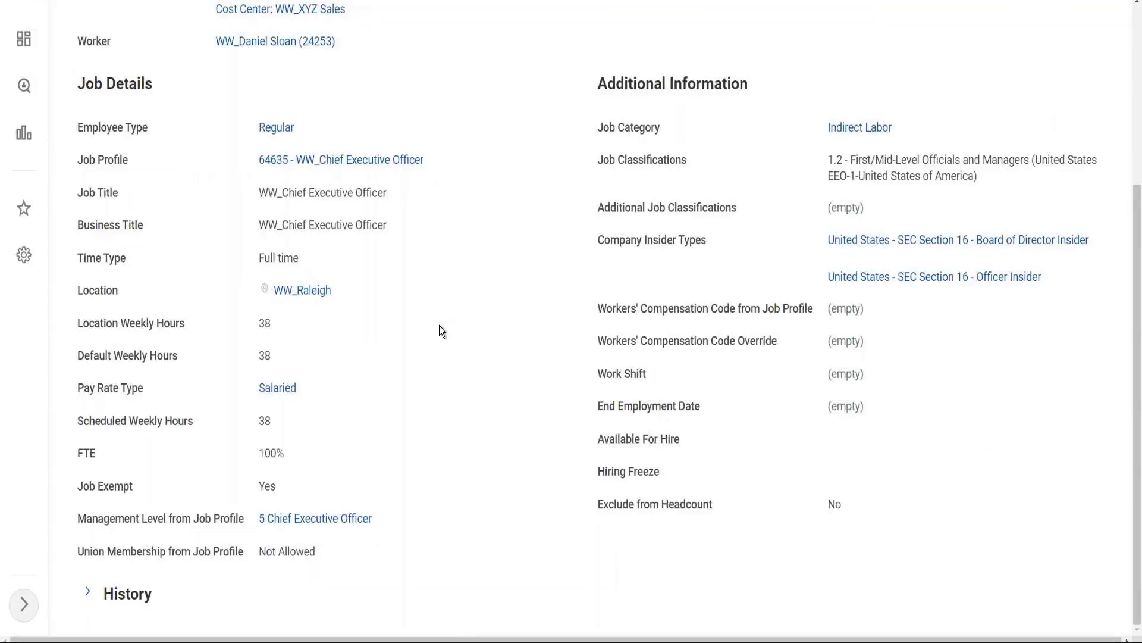
scroll(442, 331, "up", 4)
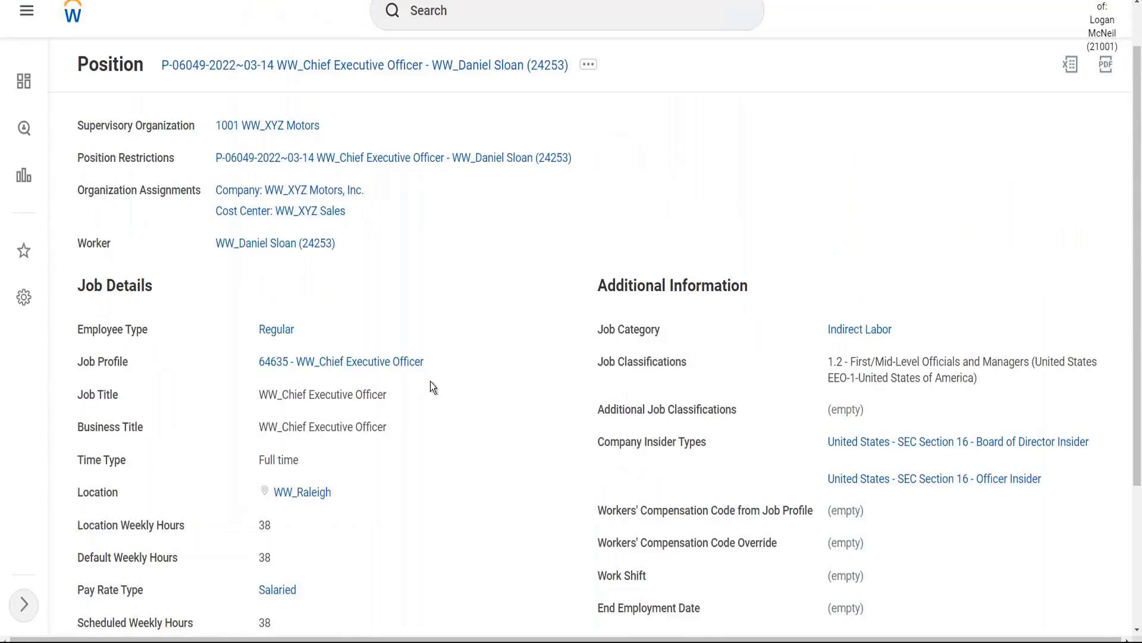
scroll(429, 387, "down", 1)
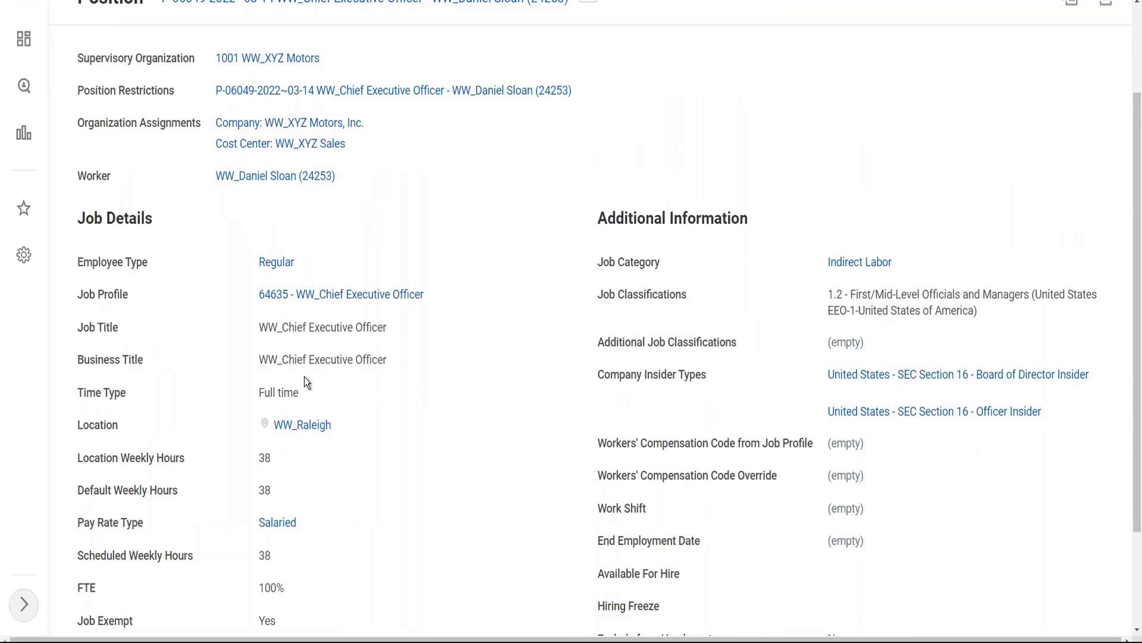
scroll(315, 173, "up", 2)
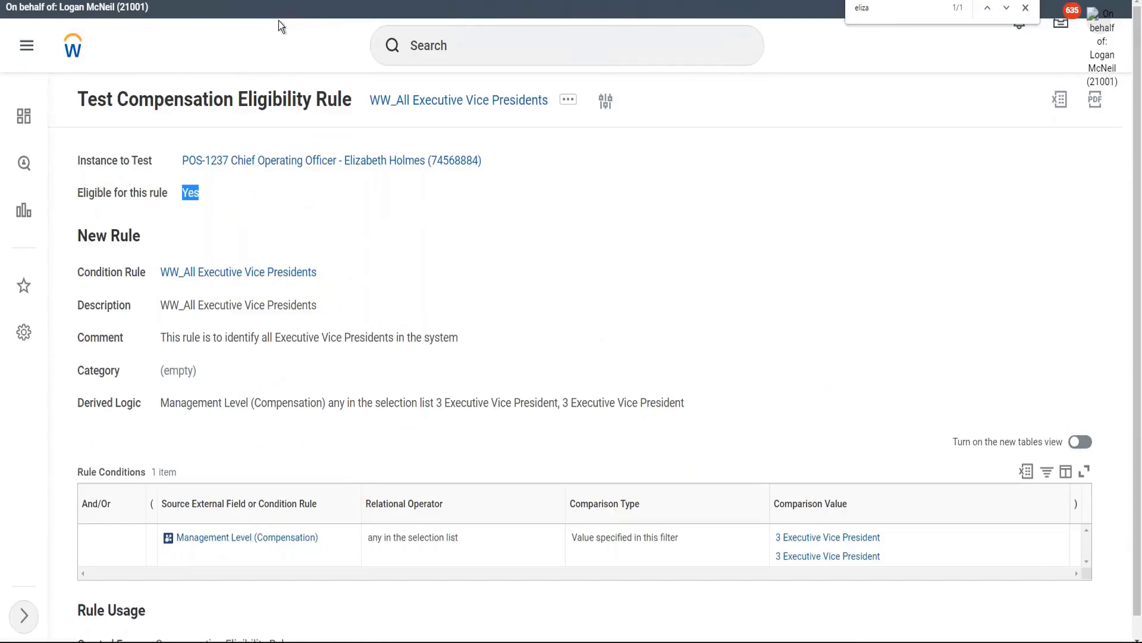
Step: Show the rule's related actions with the Compensation Eligibility submenu
left_click(591, 122)
left_click(567, 101)
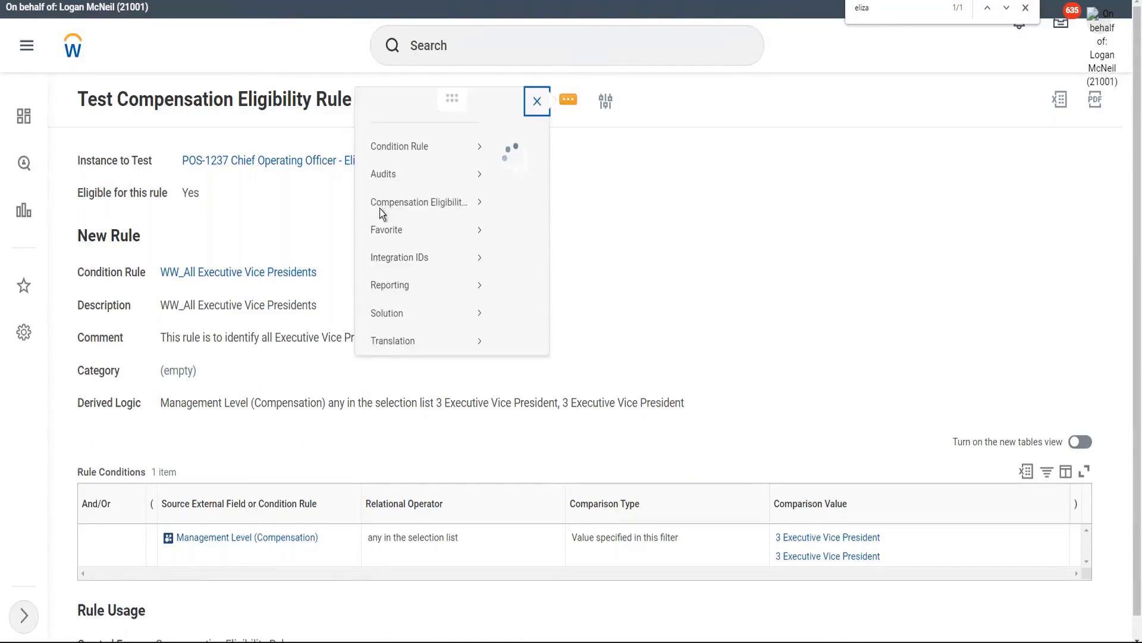
mouse_move(70, 226)
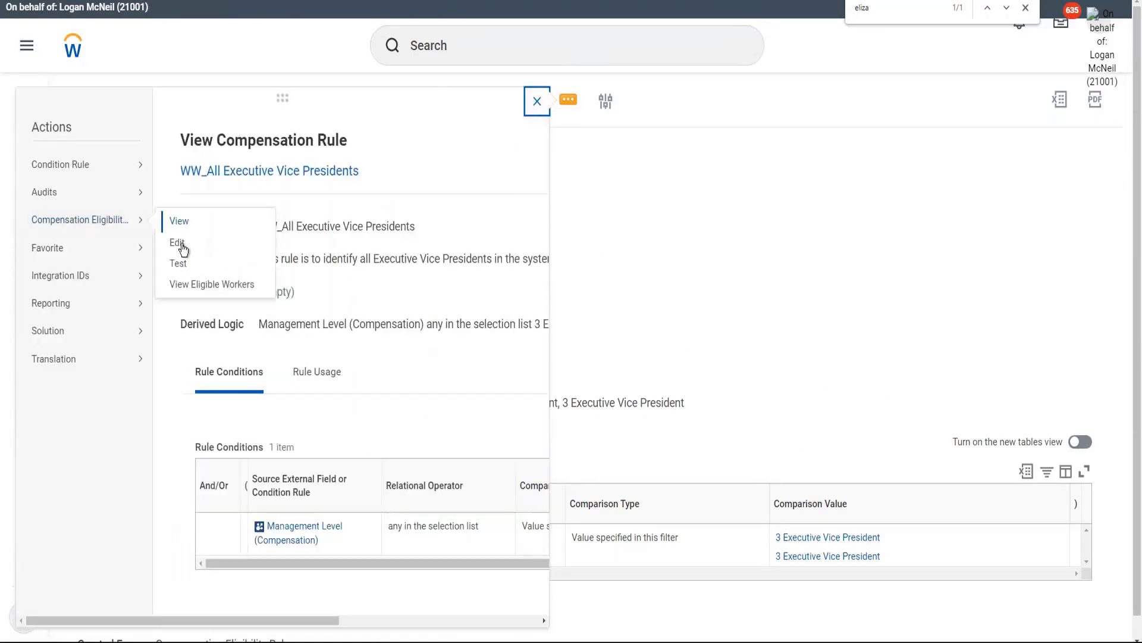